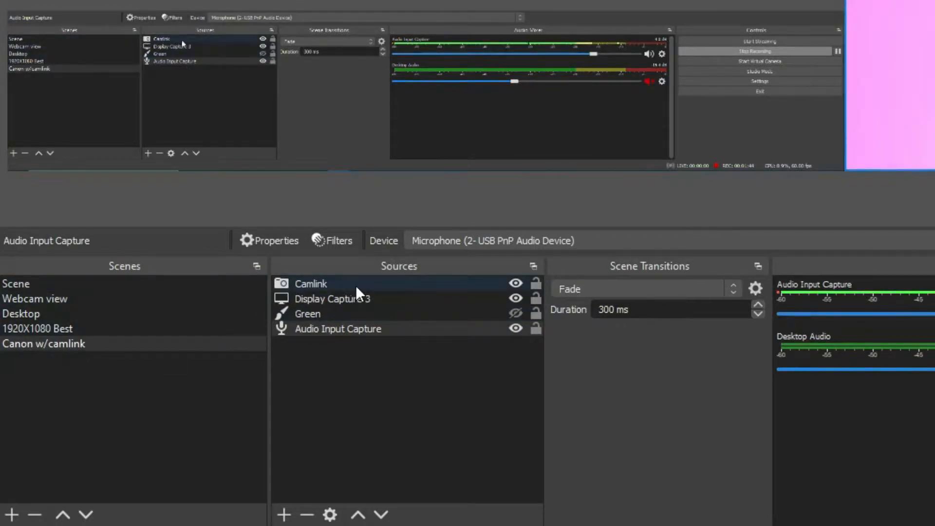
# Step: Look through the source types that can be added and the existing sources of the Canon w/camlink scene
pyautogui.click(285, 512)
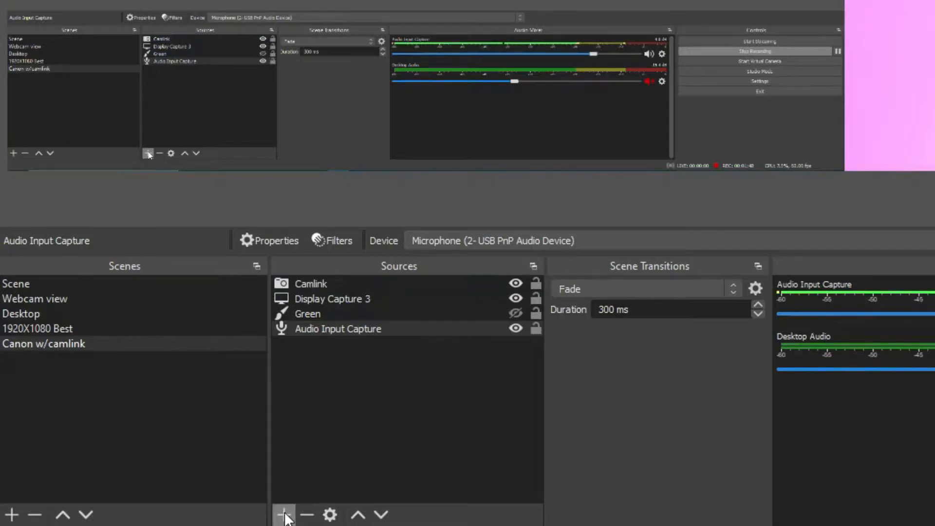
pyautogui.click(284, 515)
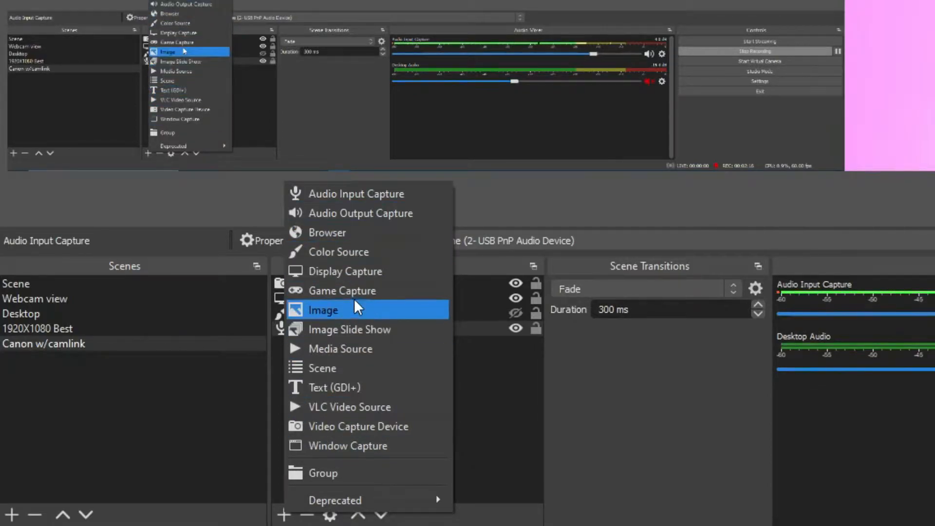
pyautogui.click(494, 397)
pyautogui.click(498, 390)
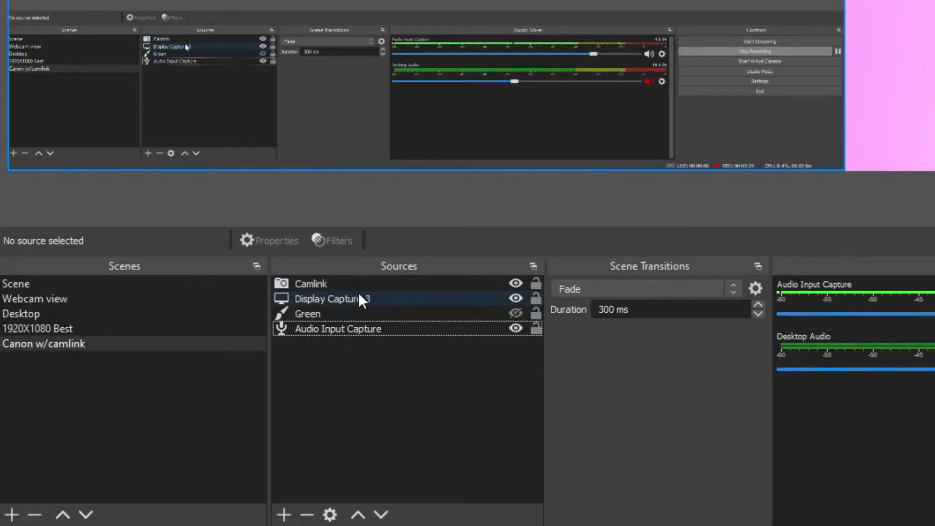
pyautogui.click(325, 316)
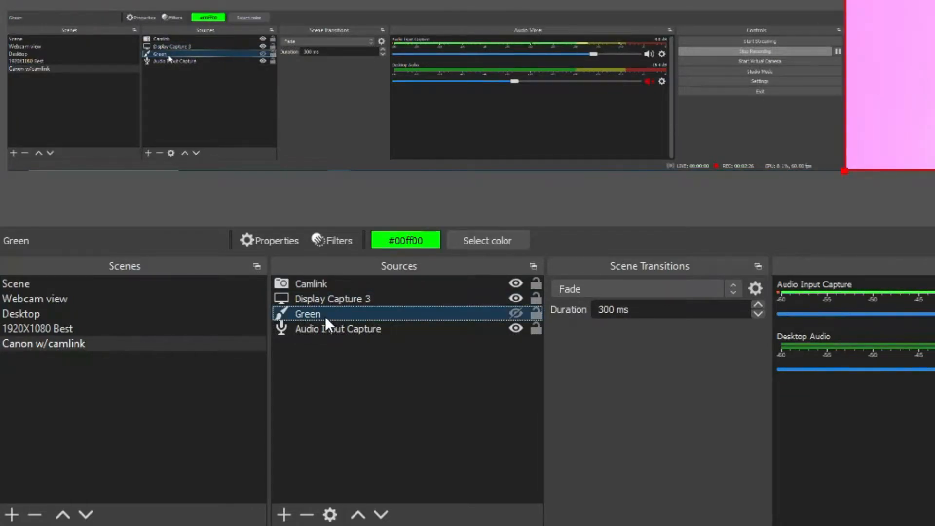
pyautogui.click(358, 333)
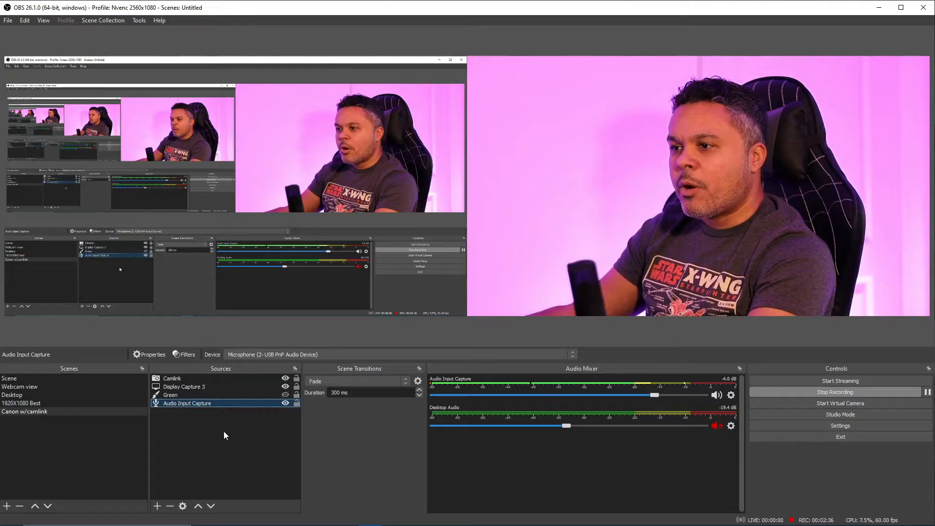
pyautogui.click(388, 382)
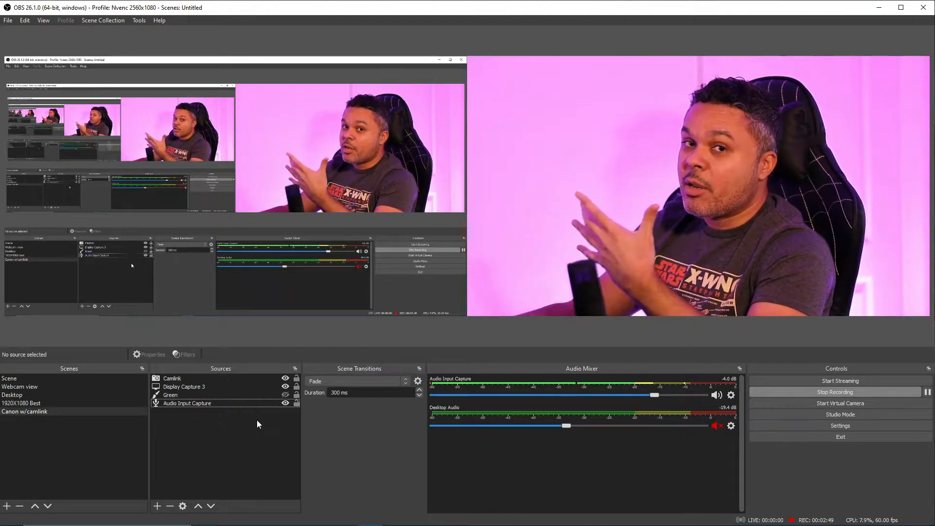
pyautogui.click(192, 385)
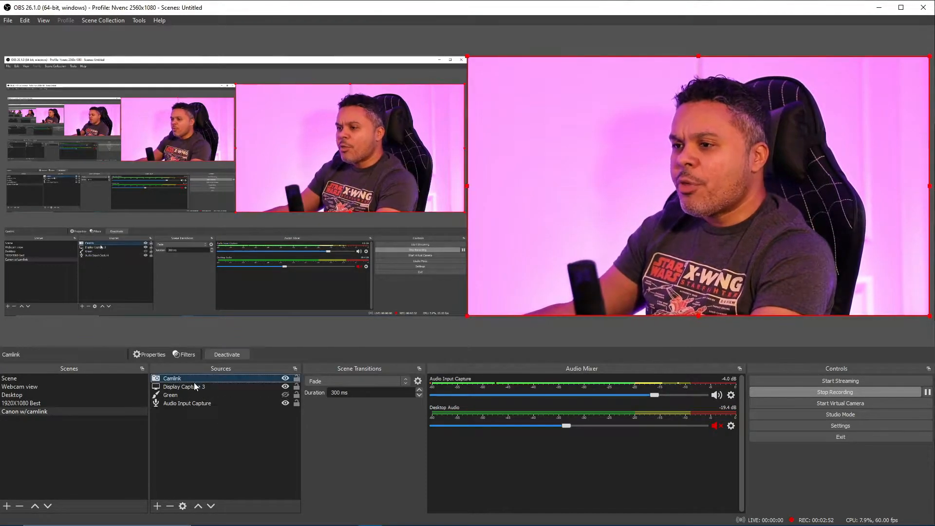
pyautogui.click(177, 405)
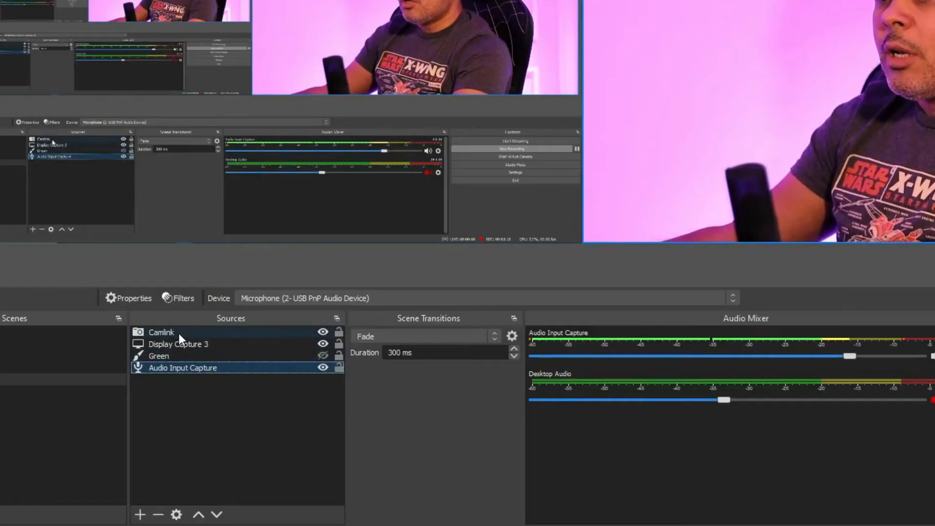
# Step: Add an Image Mask/Blend effect filter to the Camlink source, keeping the default filter name
pyautogui.click(180, 333)
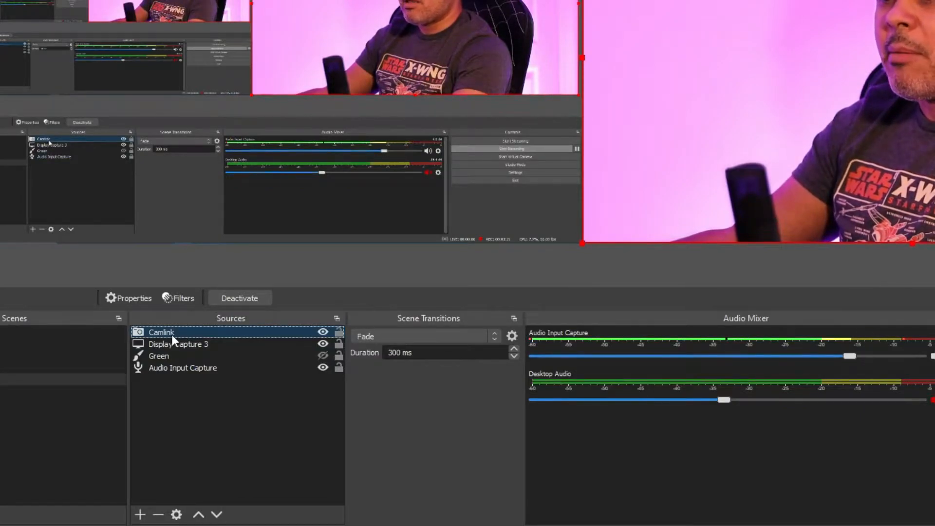
pyautogui.rightClick(174, 332)
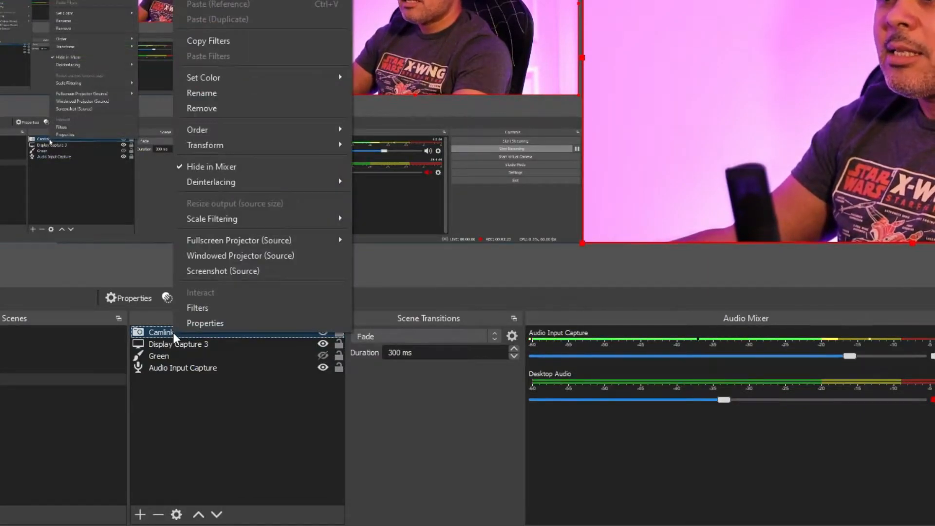
pyautogui.click(200, 308)
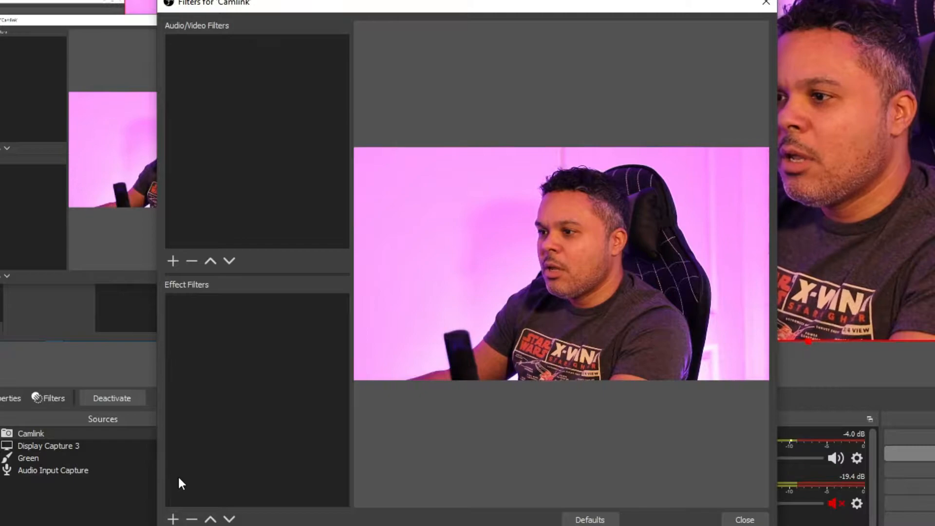
pyautogui.click(173, 519)
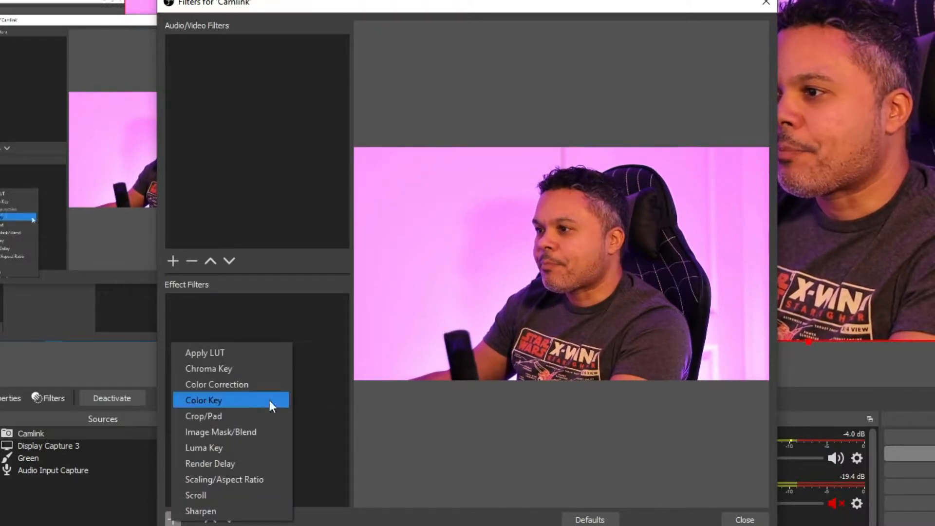
pyautogui.click(222, 438)
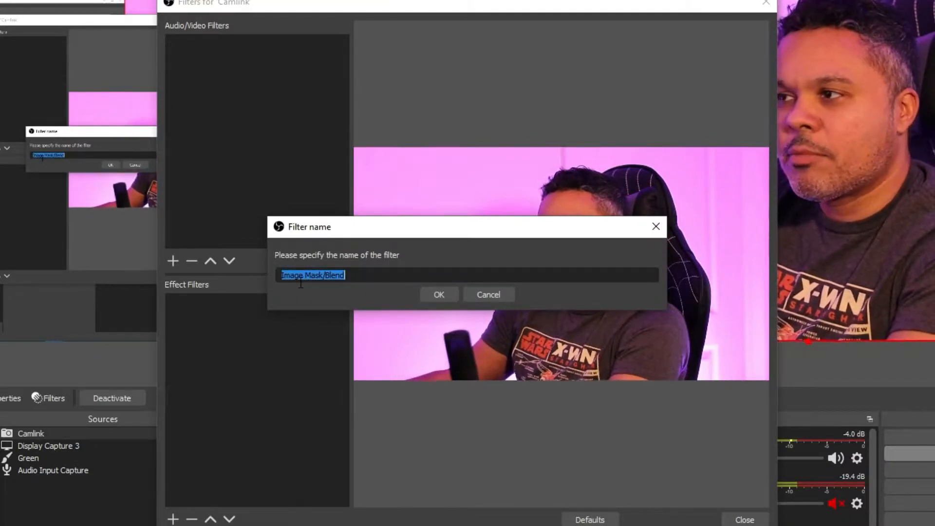
pyautogui.click(445, 294)
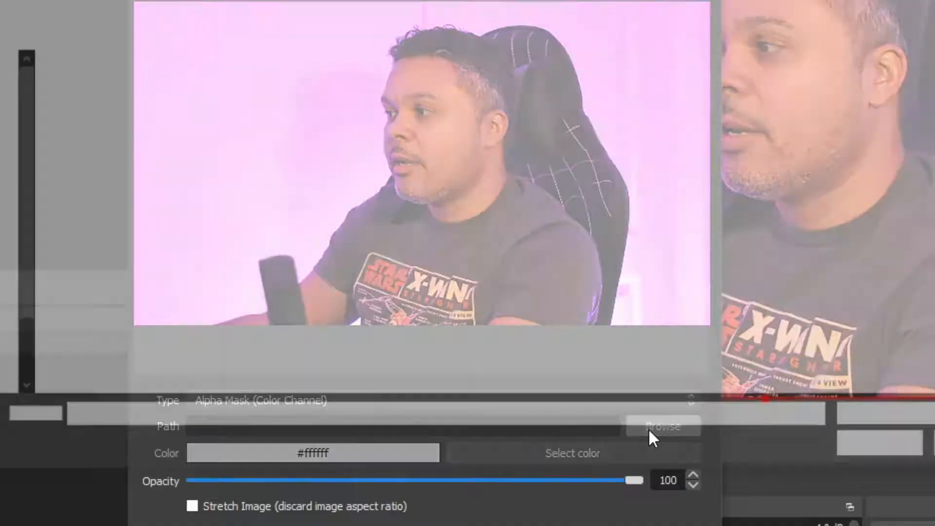
# Step: Load "Webcam Mask - Rounded Corners2.jpg" as the filter's mask image and close the Camlink filters
pyautogui.click(651, 431)
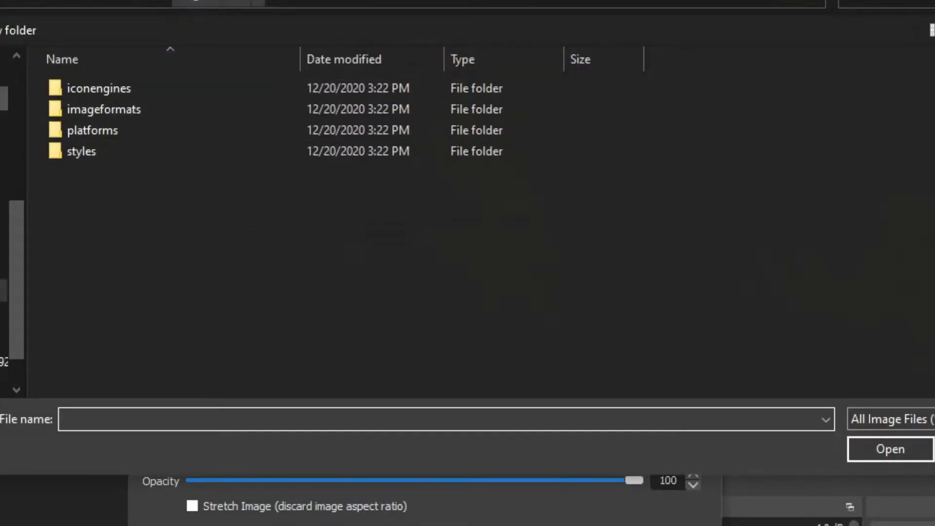
pyautogui.click(4, 251)
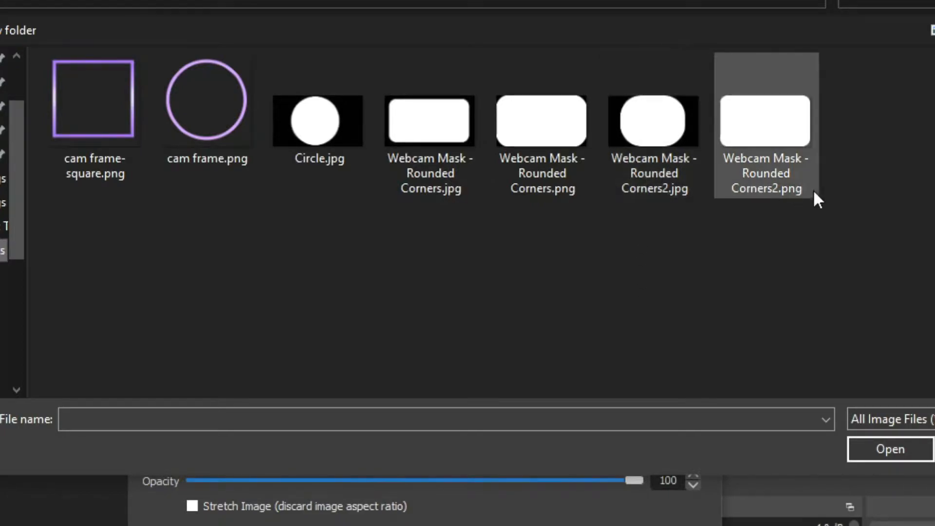
pyautogui.click(647, 166)
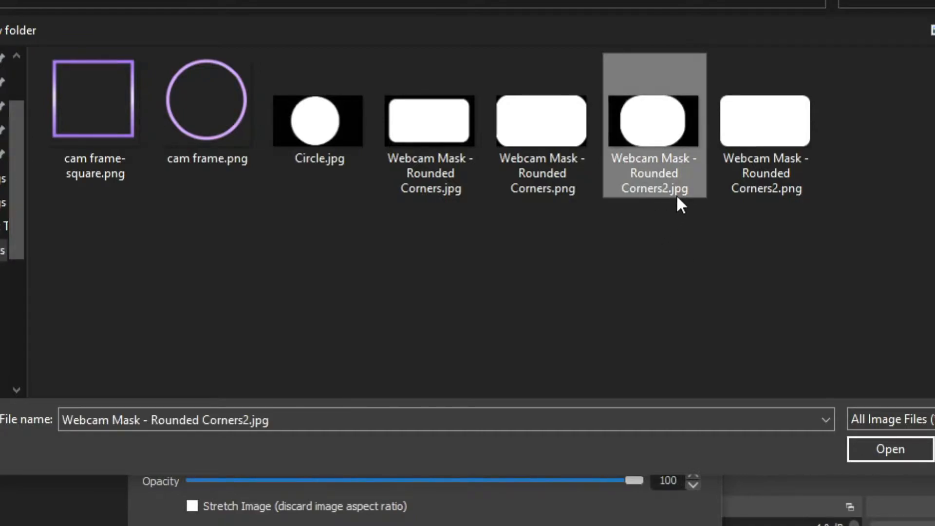
pyautogui.click(874, 447)
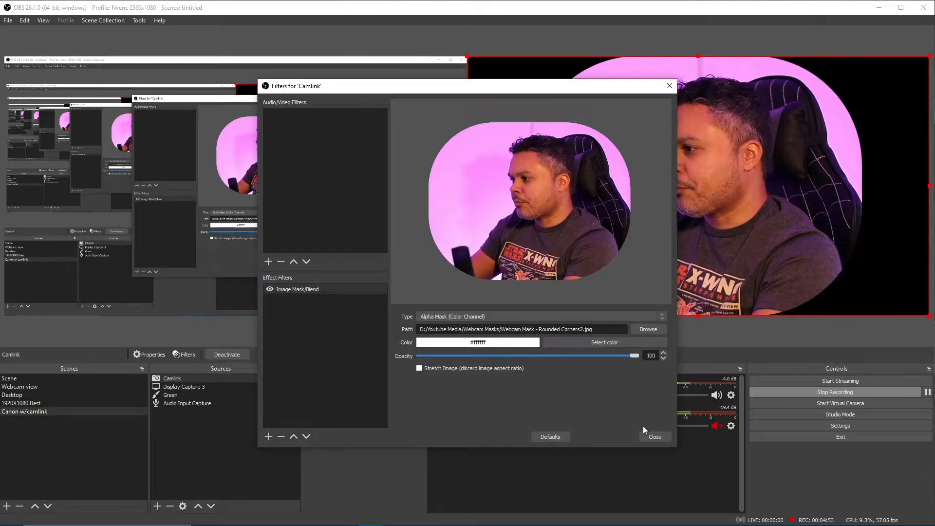
pyautogui.click(652, 435)
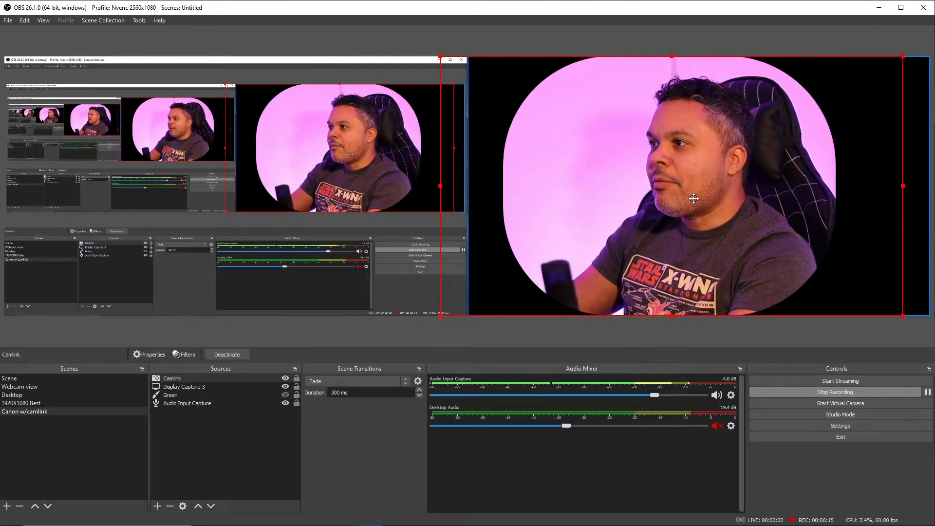
# Step: Shrink the masked Camlink webcam and place it over the upper-right corner of the display capture
pyautogui.moveTo(691, 201); pyautogui.dragTo(319, 202)
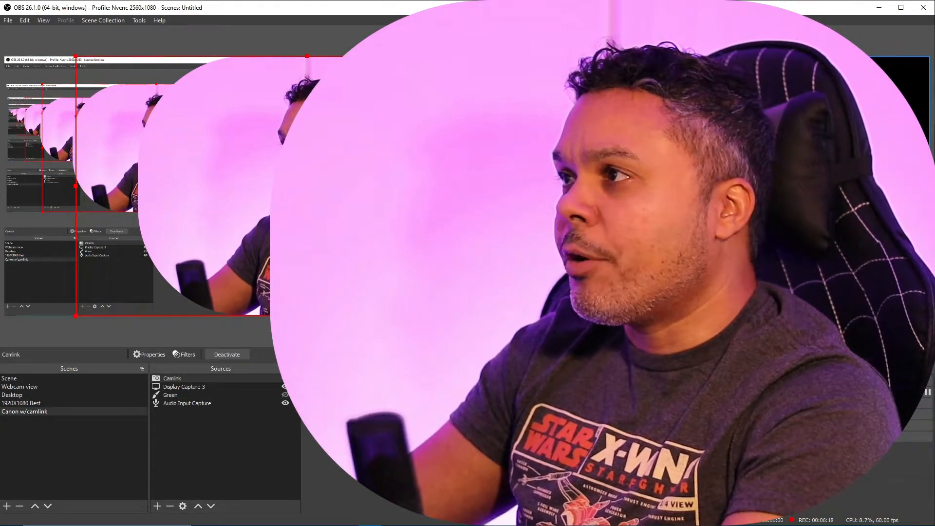
pyautogui.moveTo(538, 55); pyautogui.dragTo(253, 228)
pyautogui.moveTo(197, 248); pyautogui.dragTo(408, 100)
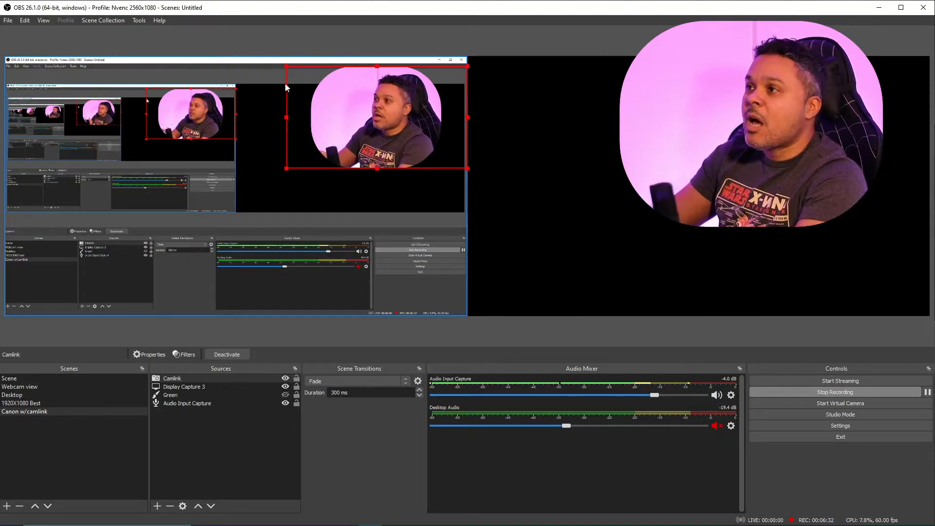
pyautogui.moveTo(288, 68); pyautogui.dragTo(314, 84)
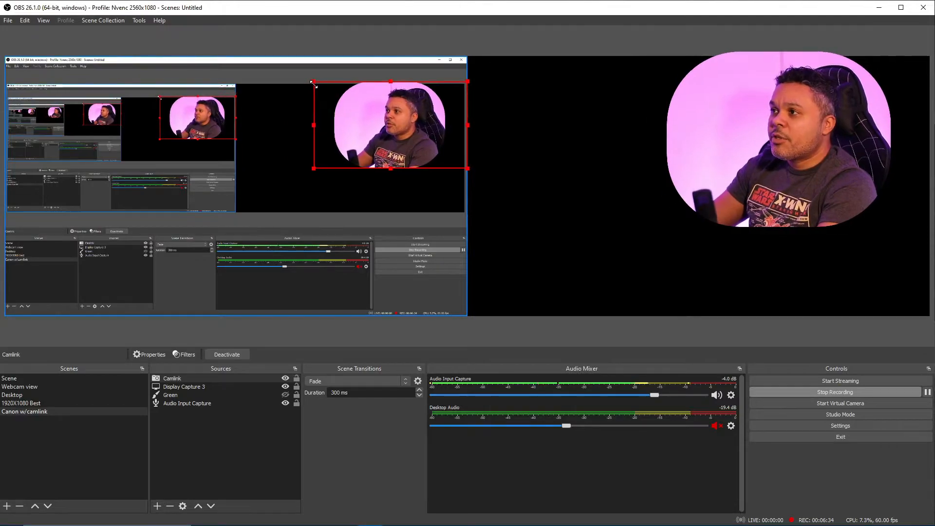
pyautogui.moveTo(411, 109); pyautogui.dragTo(417, 95)
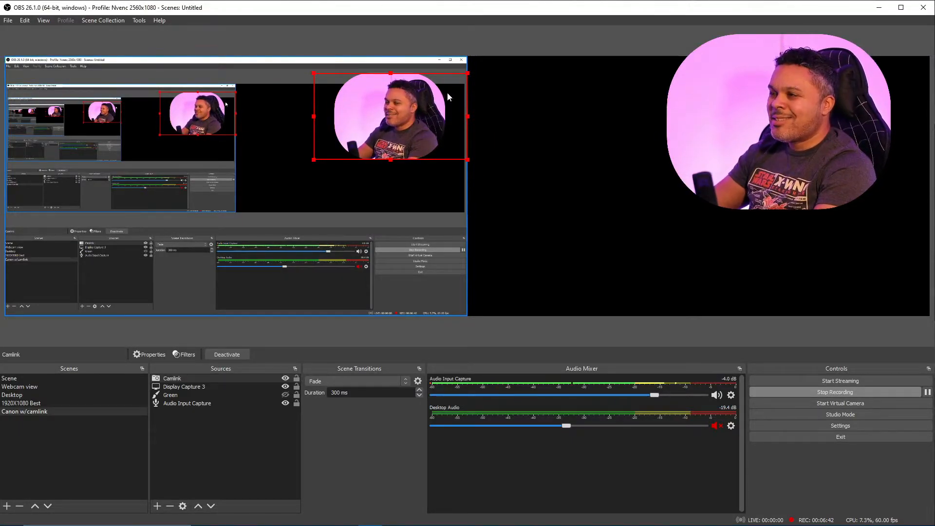
# Step: Try the webcam elsewhere on the display capture, ending with a smaller size in its lower-right corner
pyautogui.moveTo(417, 96); pyautogui.dragTo(108, 260)
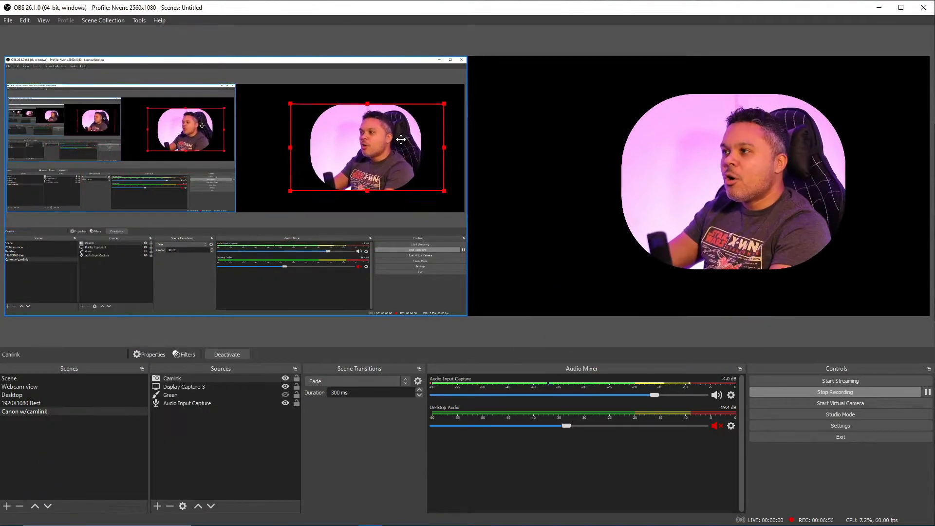
pyautogui.moveTo(405, 132); pyautogui.dragTo(422, 265)
pyautogui.moveTo(315, 224); pyautogui.dragTo(350, 246)
pyautogui.moveTo(394, 267)
pyautogui.mouseDown()
pyautogui.moveTo(408, 267)
pyautogui.moveTo(399, 264)
pyautogui.mouseUp()
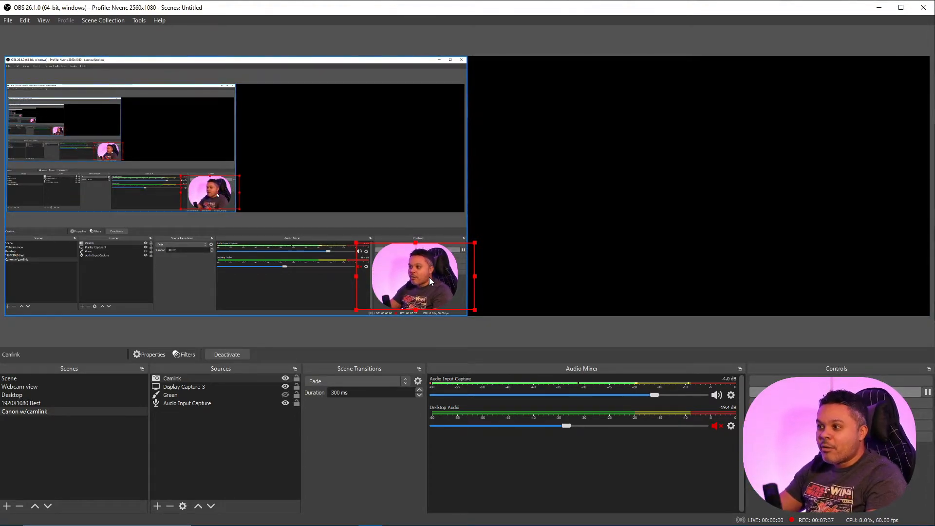
# Step: Try the small webcam in the display capture's upper-right corner, its lower-right corner and slightly further inward
pyautogui.moveTo(428, 276); pyautogui.dragTo(434, 100)
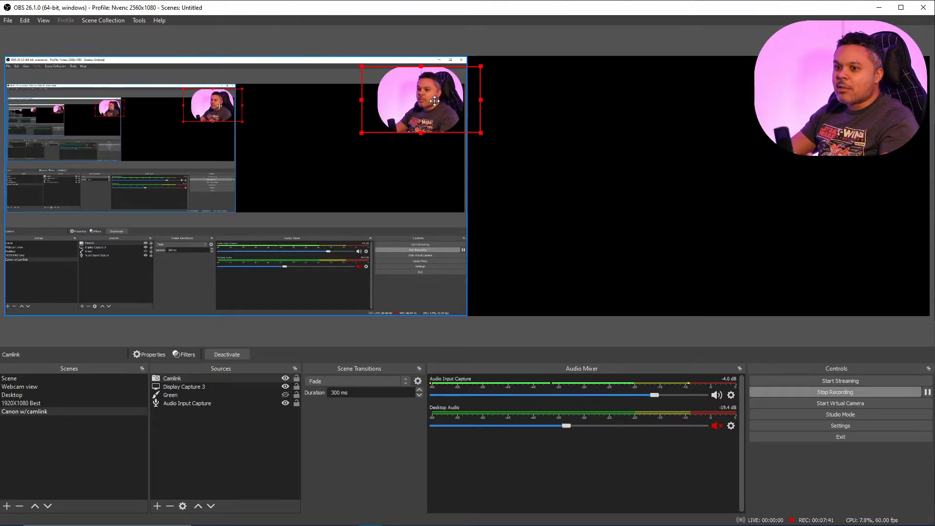
pyautogui.moveTo(434, 101)
pyautogui.mouseDown()
pyautogui.moveTo(427, 118)
pyautogui.moveTo(426, 100)
pyautogui.moveTo(426, 108)
pyautogui.mouseUp()
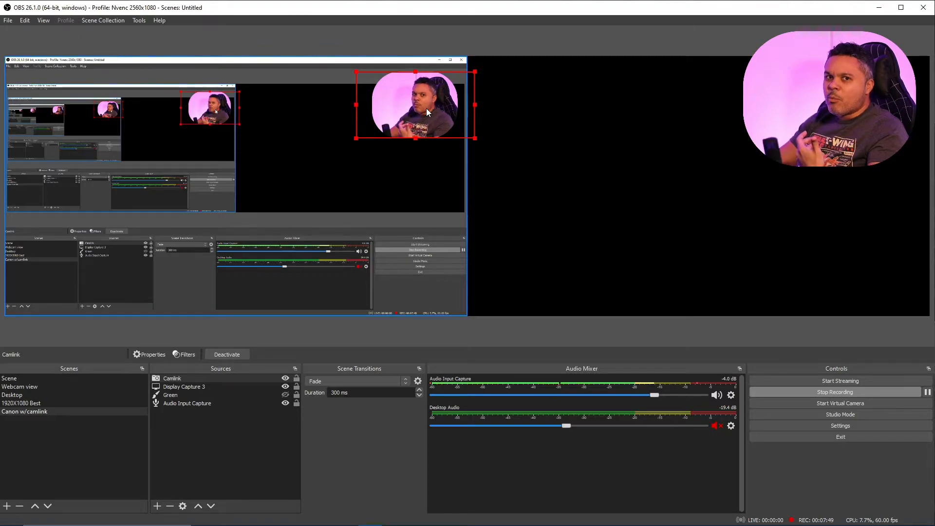
pyautogui.moveTo(425, 108); pyautogui.dragTo(426, 270)
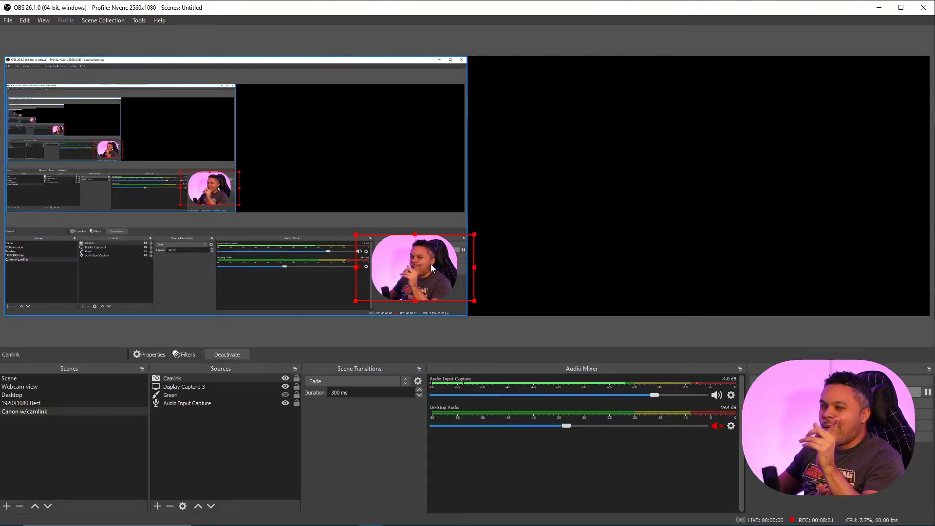
pyautogui.moveTo(430, 267); pyautogui.dragTo(401, 221)
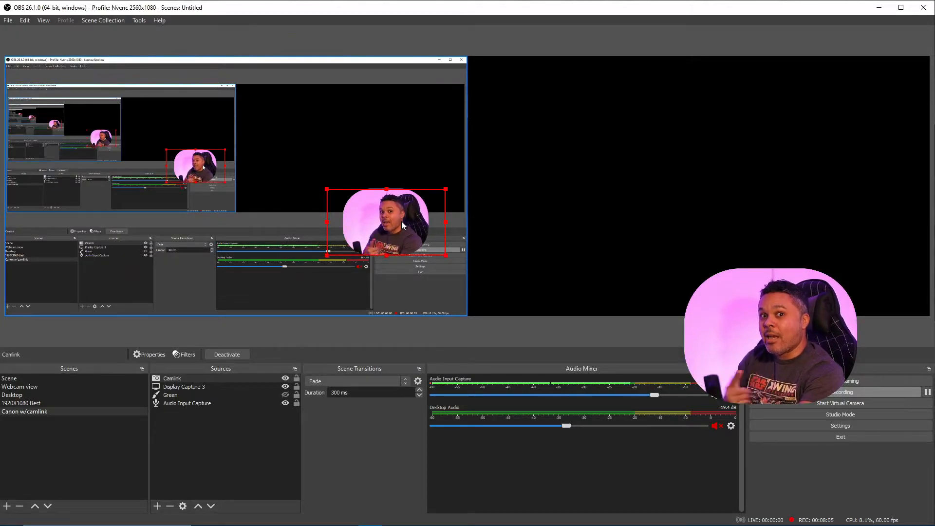
# Step: Move the webcam to the canvas's lower-right corner, enlarge it to fill the right half and deselect it
pyautogui.moveTo(401, 221); pyautogui.dragTo(883, 285)
pyautogui.moveTo(890, 287); pyautogui.dragTo(886, 288)
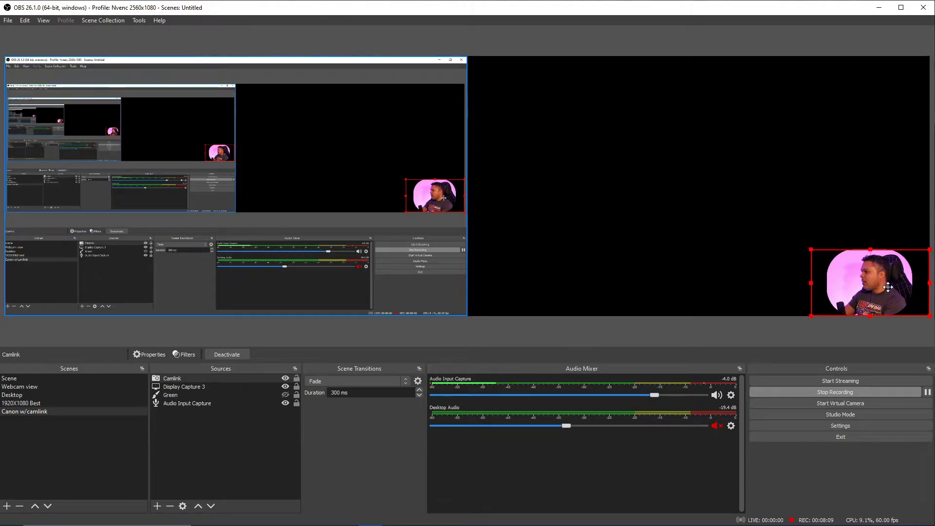
pyautogui.moveTo(801, 245); pyautogui.dragTo(471, 56)
pyautogui.click(635, 332)
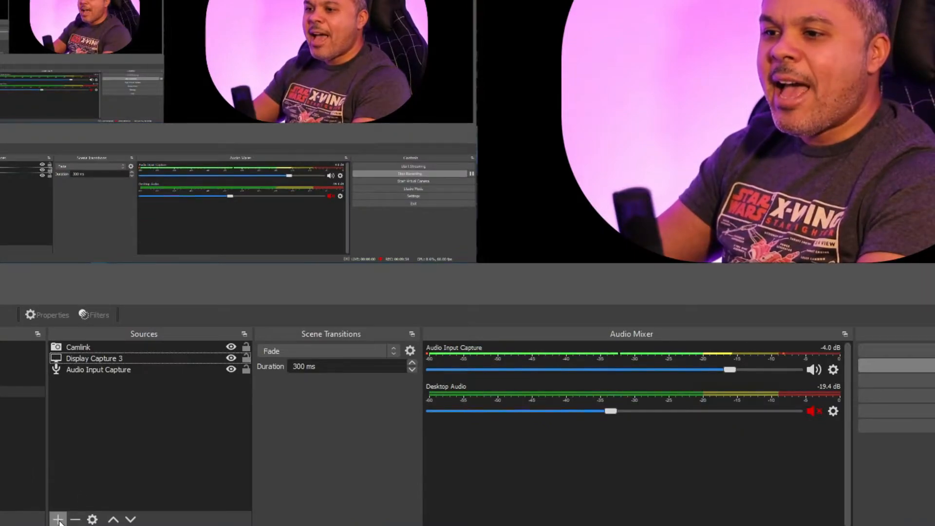
# Step: Add a color source named "Green Screen" and place it directly beneath the Camlink source in the stacking order
pyautogui.click(58, 519)
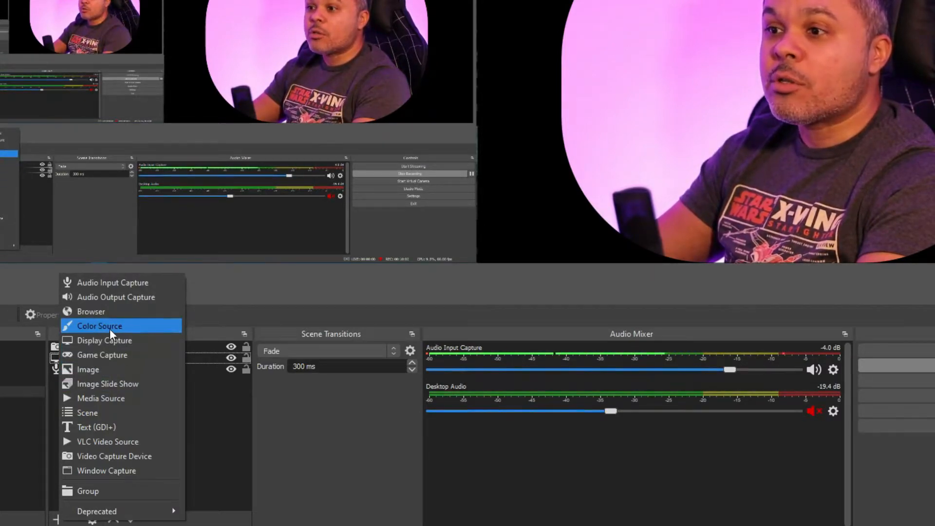
pyautogui.click(110, 326)
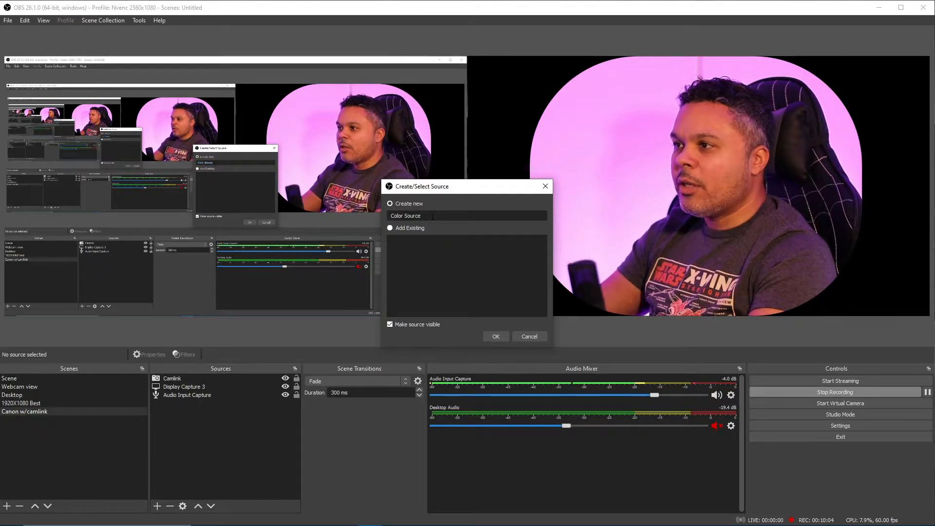
pyautogui.write('Green ')
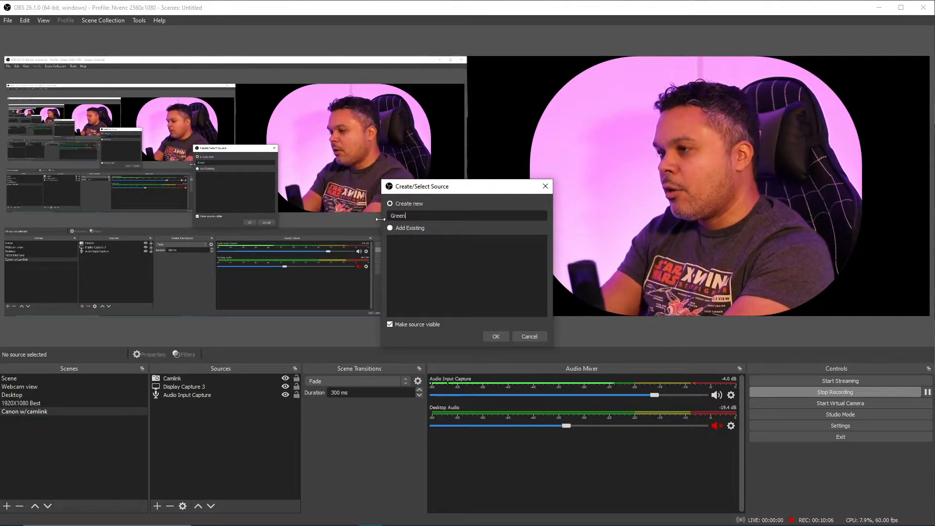
pyautogui.write('Screen')
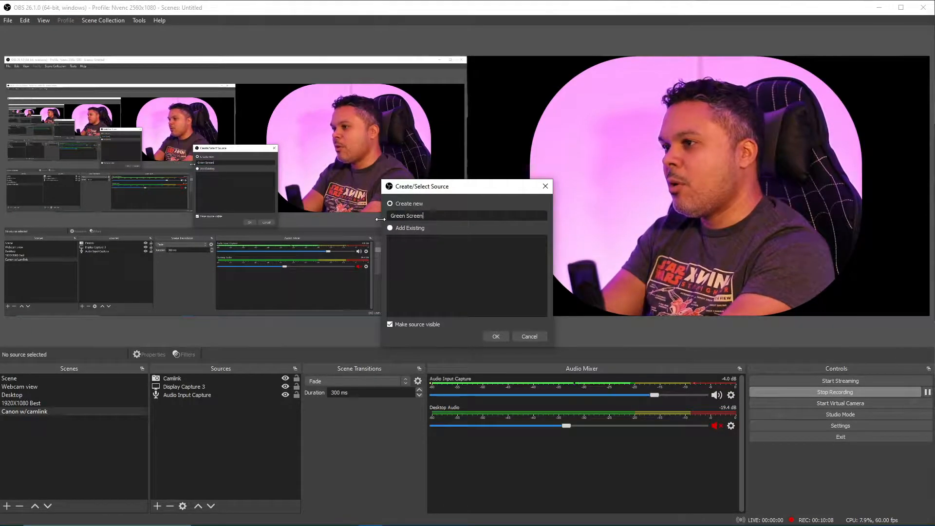
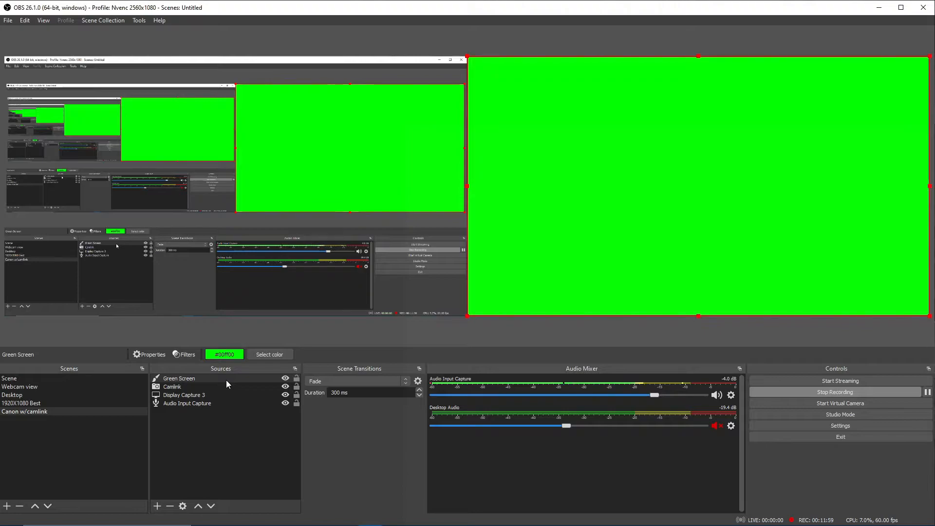
pyautogui.moveTo(226, 380); pyautogui.dragTo(231, 387)
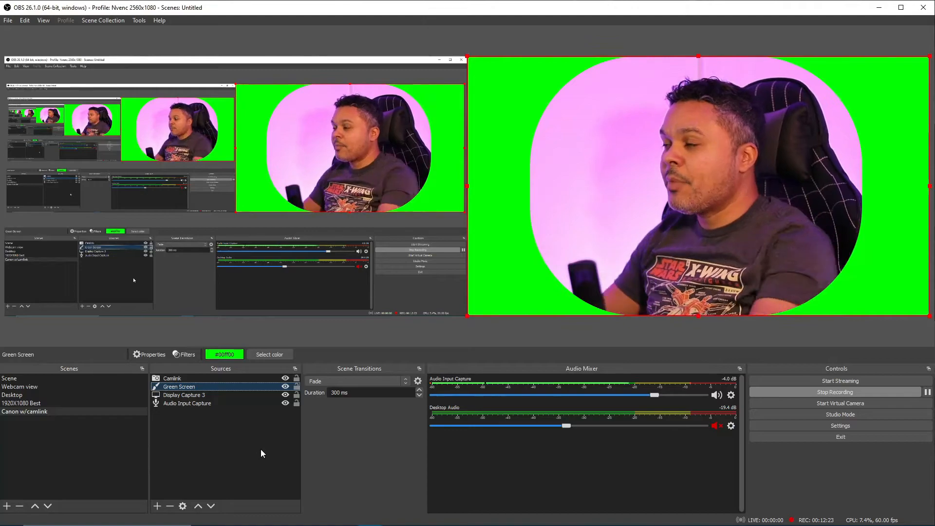
pyautogui.click(271, 437)
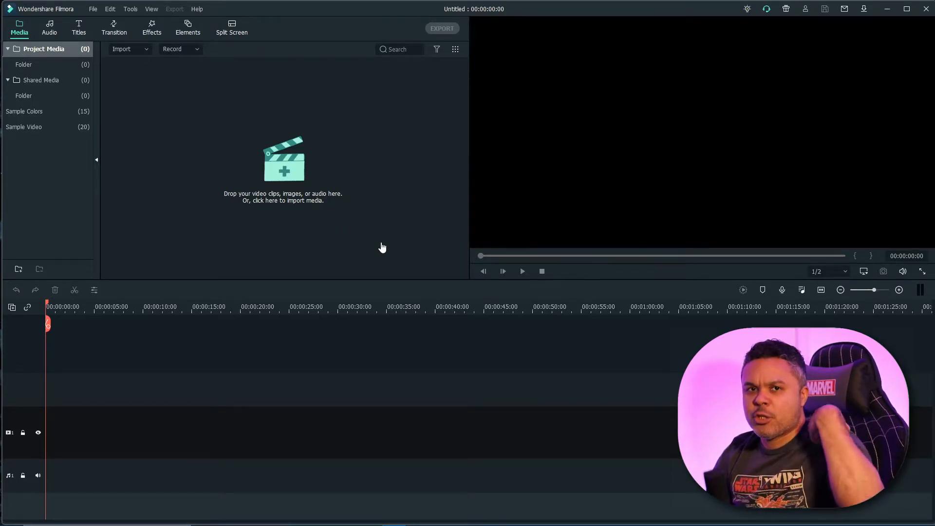
pyautogui.click(289, 178)
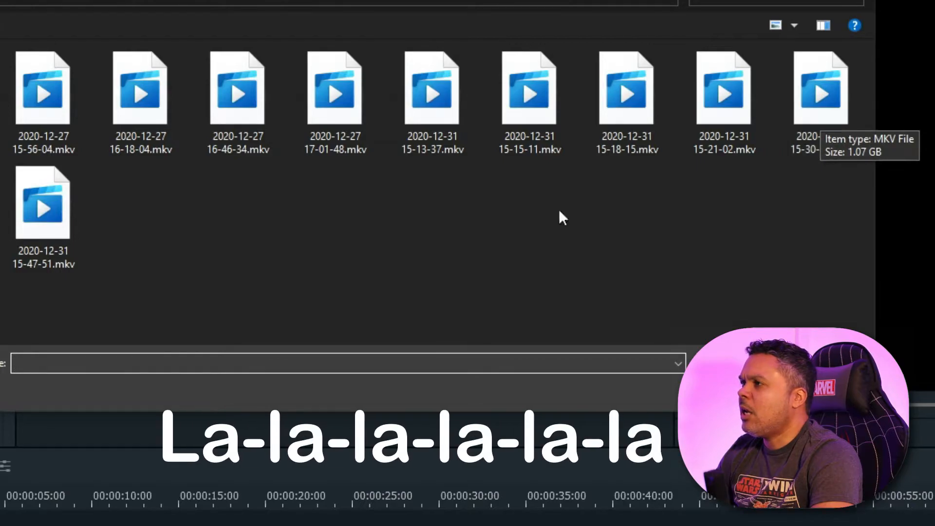
pyautogui.click(34, 228)
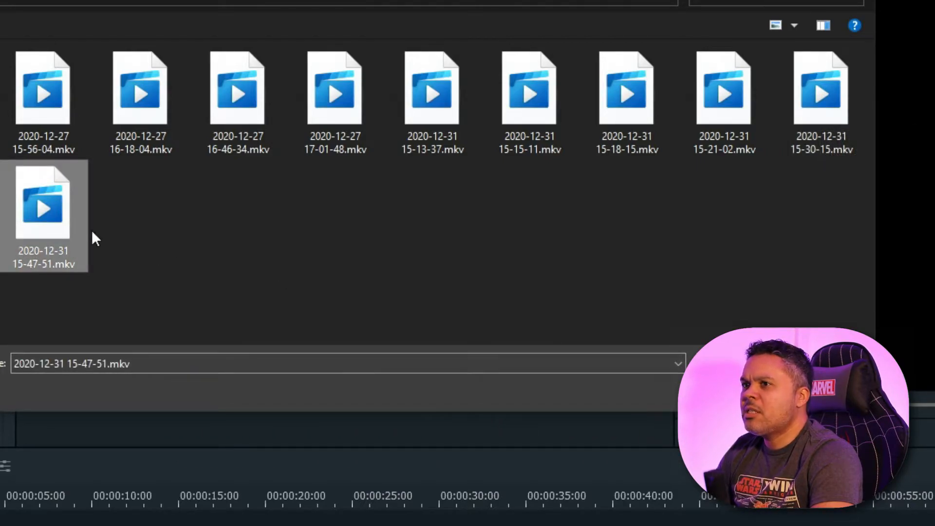
pyautogui.click(738, 392)
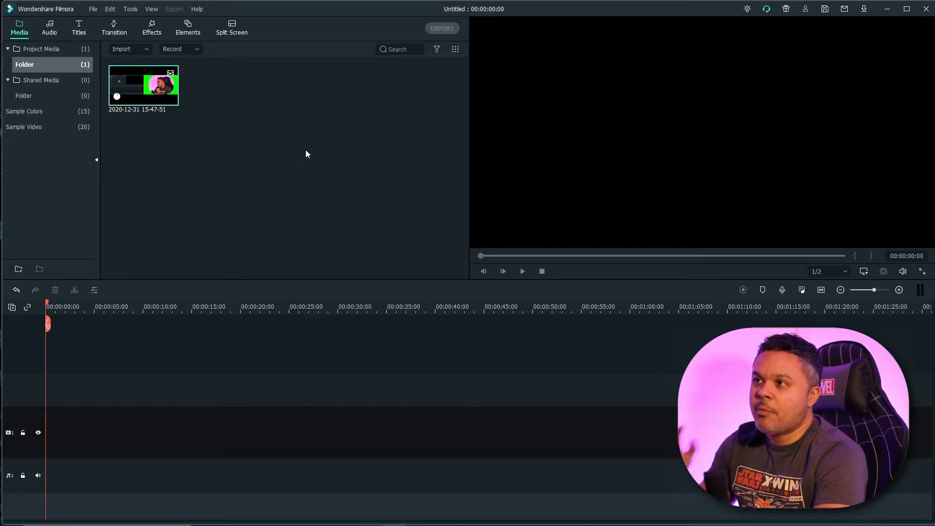
pyautogui.moveTo(167, 93)
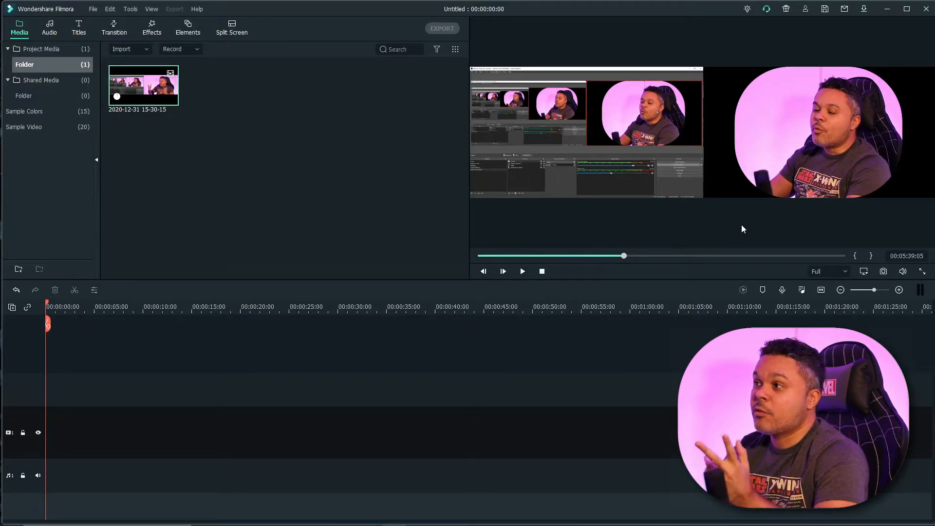
pyautogui.click(657, 256)
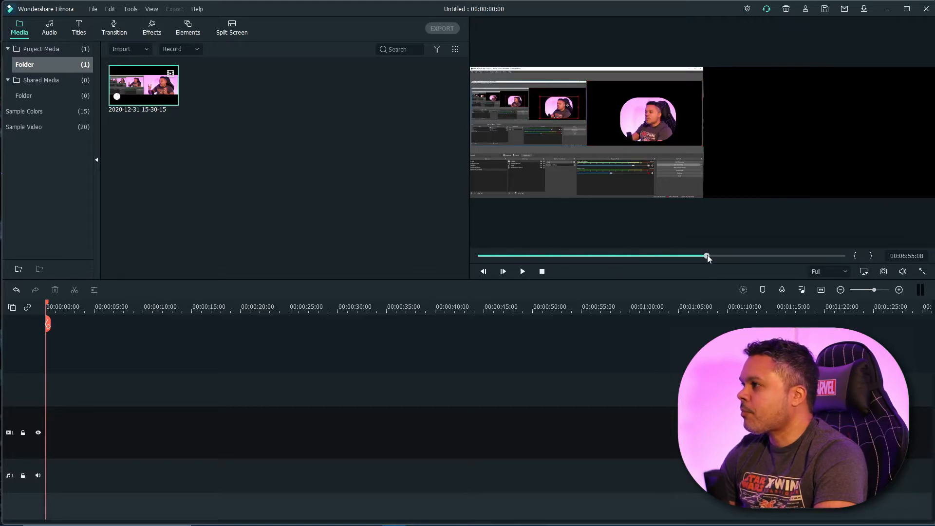
pyautogui.click(769, 256)
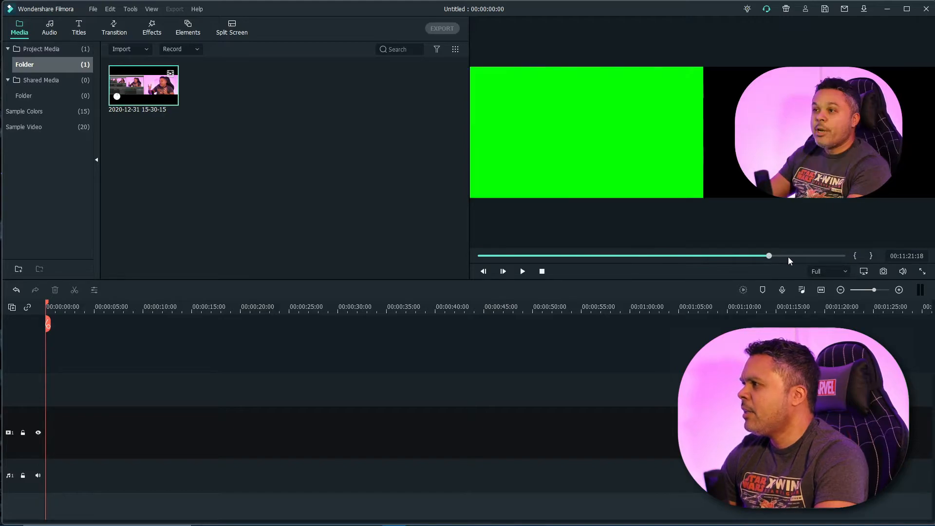
pyautogui.click(787, 256)
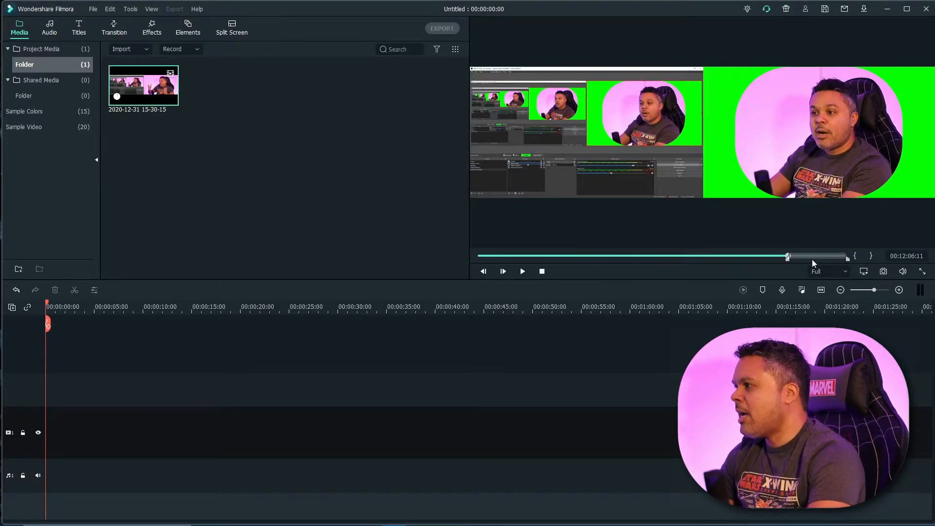
pyautogui.press('space')
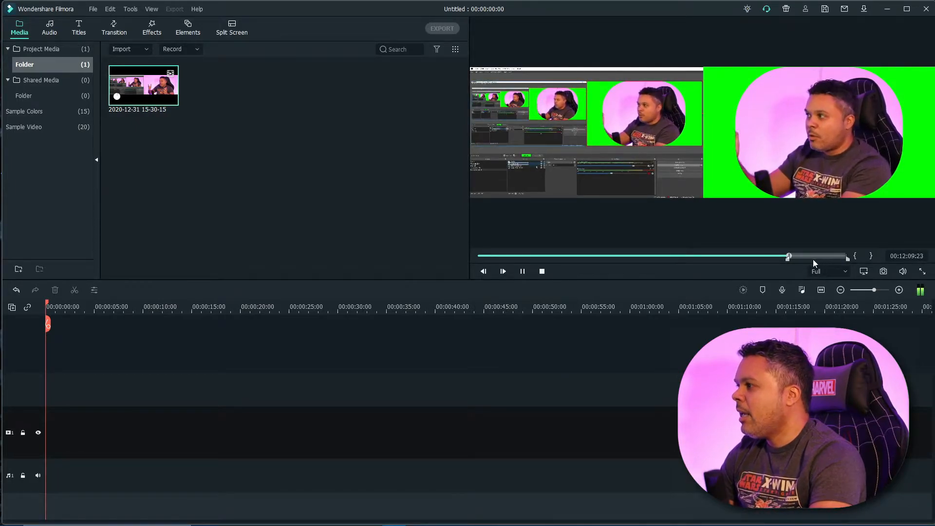
pyautogui.click(797, 255)
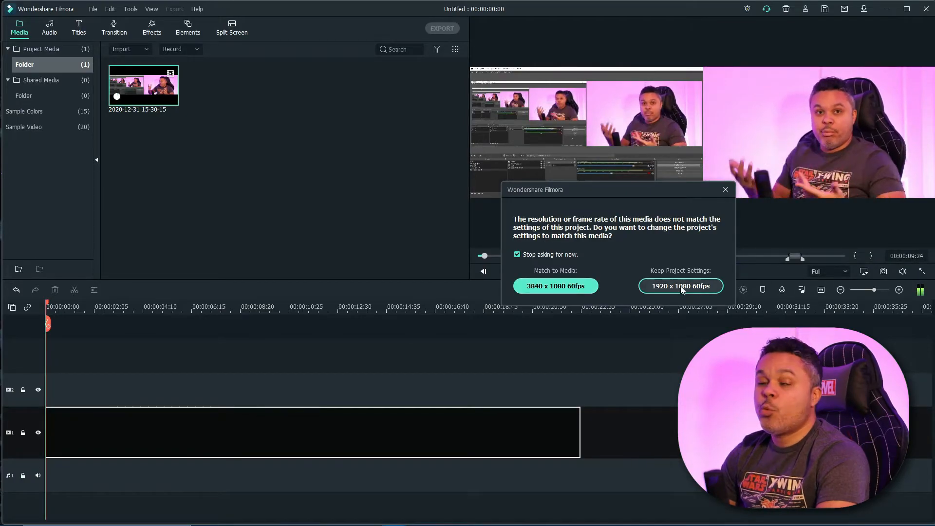
pyautogui.click(680, 286)
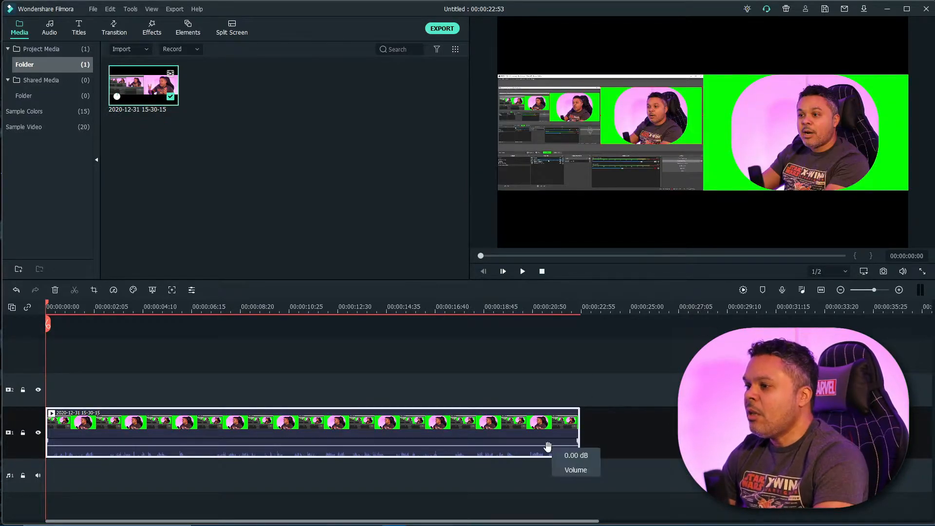
# Step: Open the timeline clip's video settings and preview its first couple of seconds
pyautogui.doubleClick(271, 427)
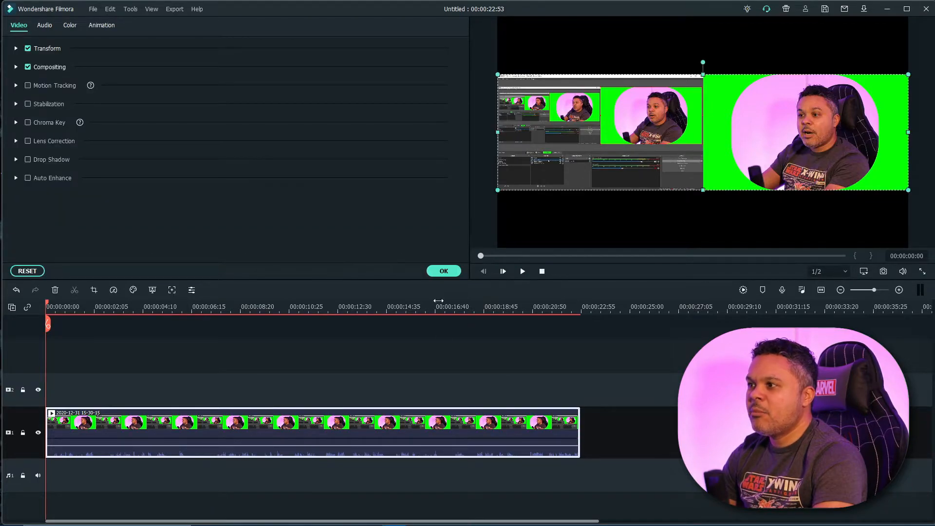
pyautogui.press('space')
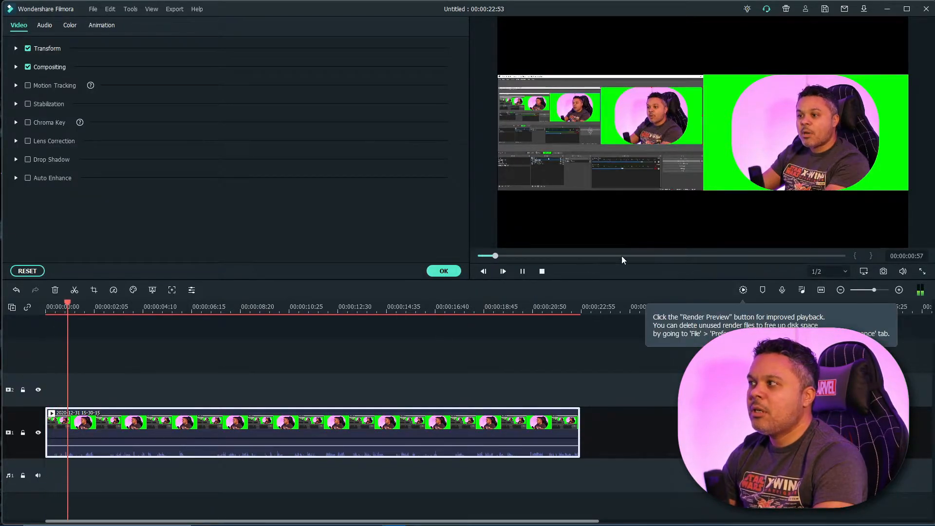
pyautogui.press('space')
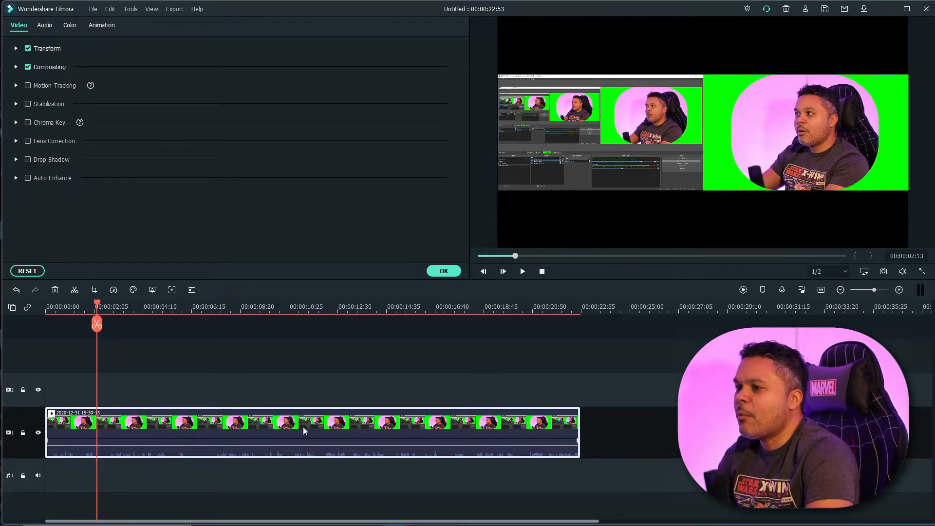
# Step: Crop the timeline clip to its screen-capture half using a custom ratio of 1920 x 1080
pyautogui.rightClick(135, 436)
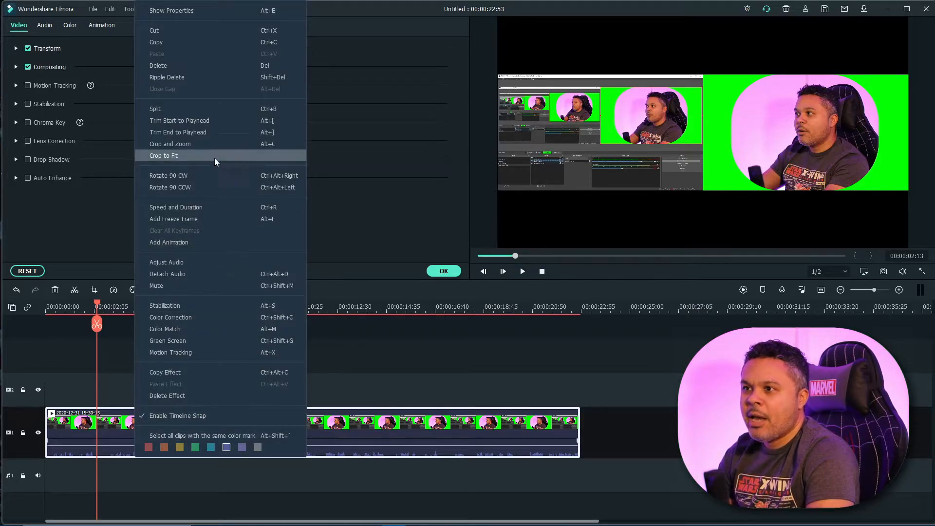
pyautogui.click(187, 144)
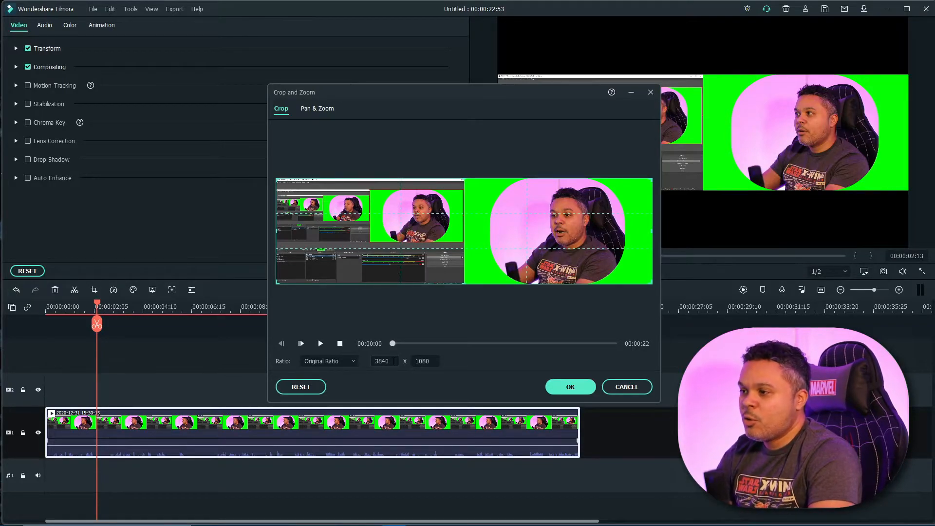
pyautogui.click(354, 361)
pyautogui.click(321, 459)
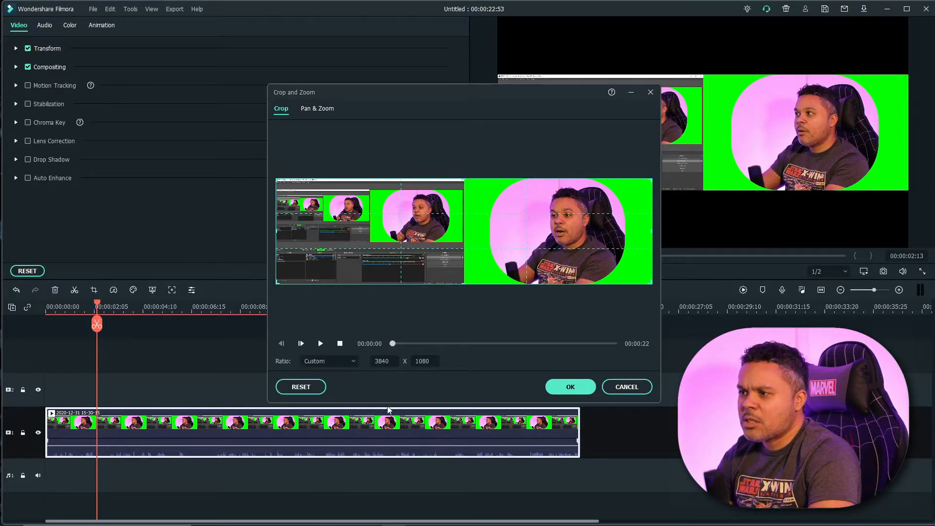
pyautogui.doubleClick(393, 361)
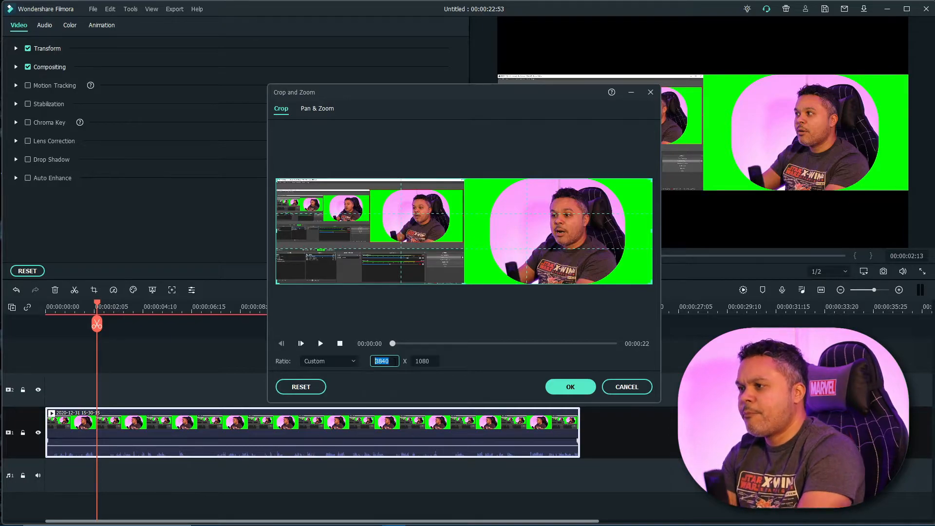
pyautogui.write('192')
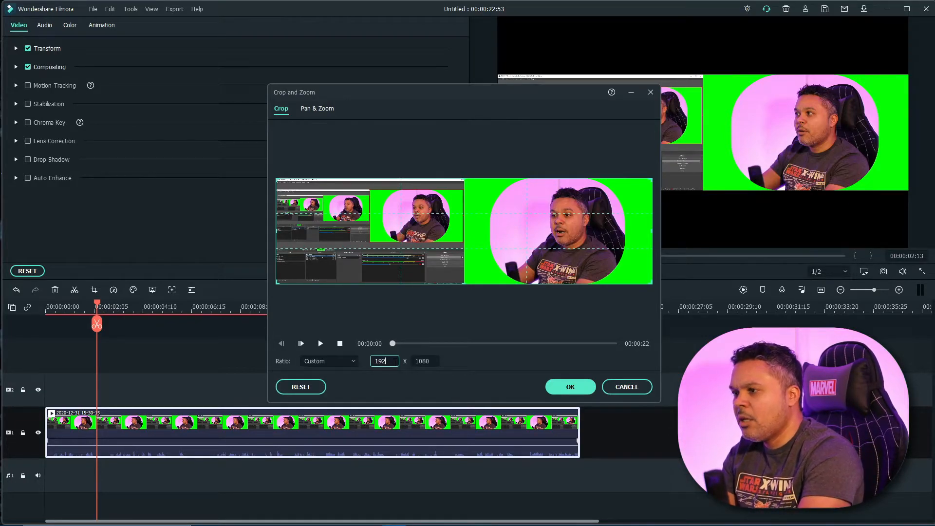
pyautogui.write('0')
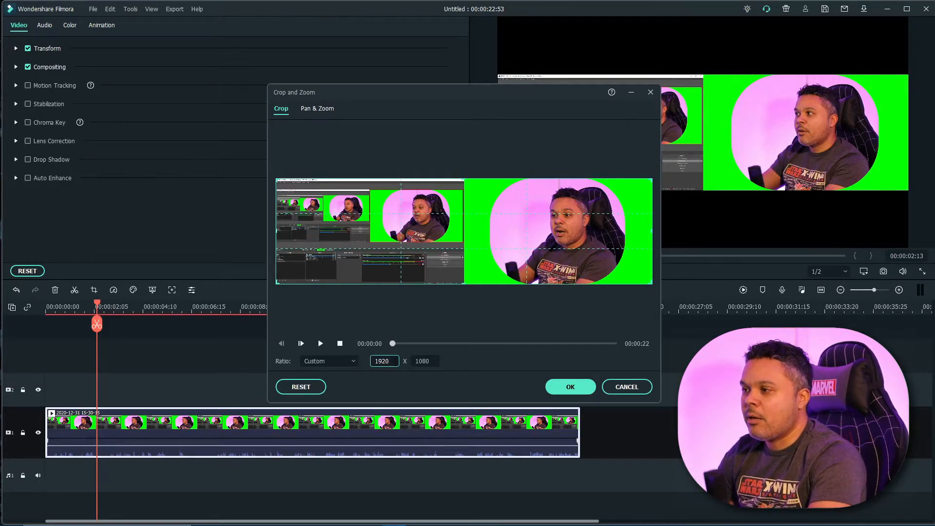
pyautogui.click(570, 388)
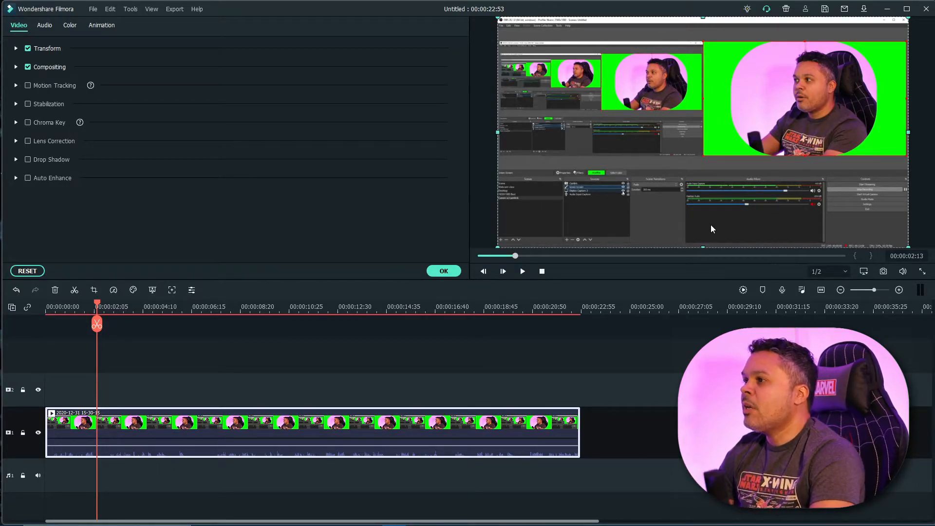
# Step: Deselect the cropped clip, play it back for a few seconds and close its settings
pyautogui.click(921, 161)
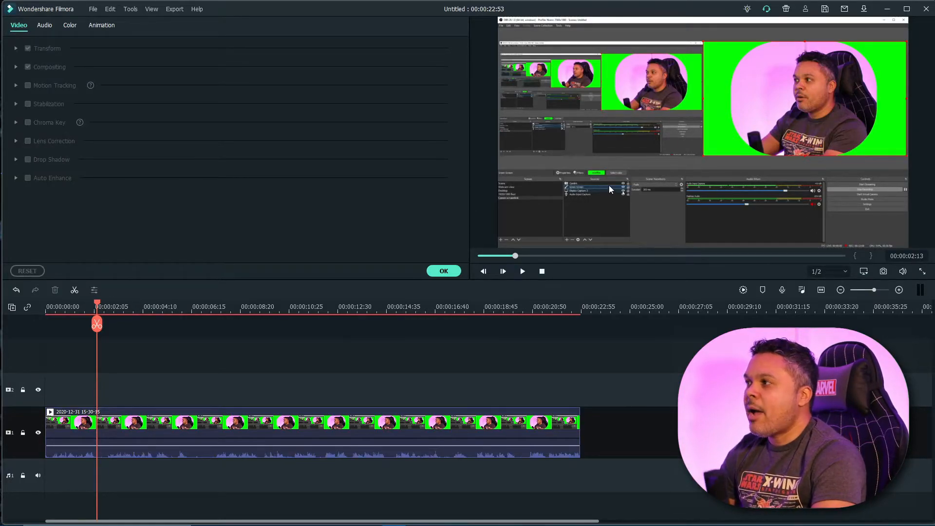
pyautogui.press('space')
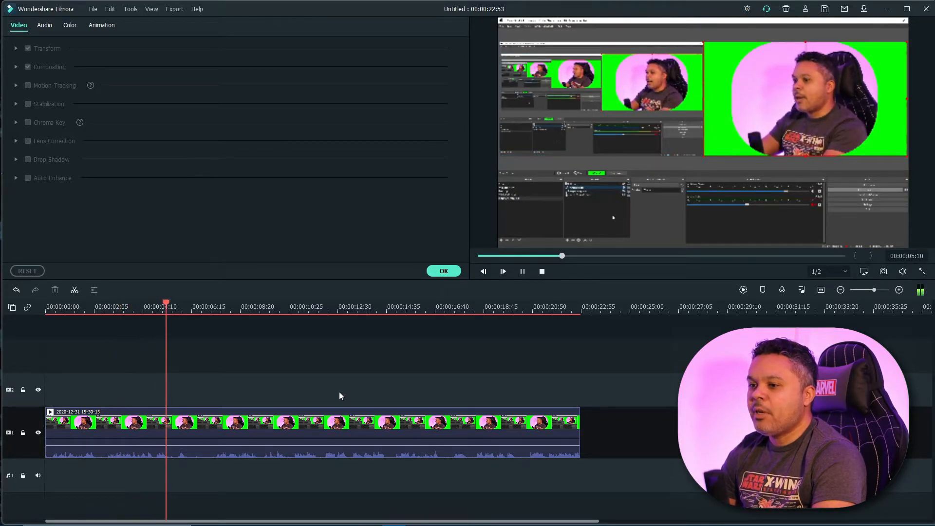
pyautogui.press('space')
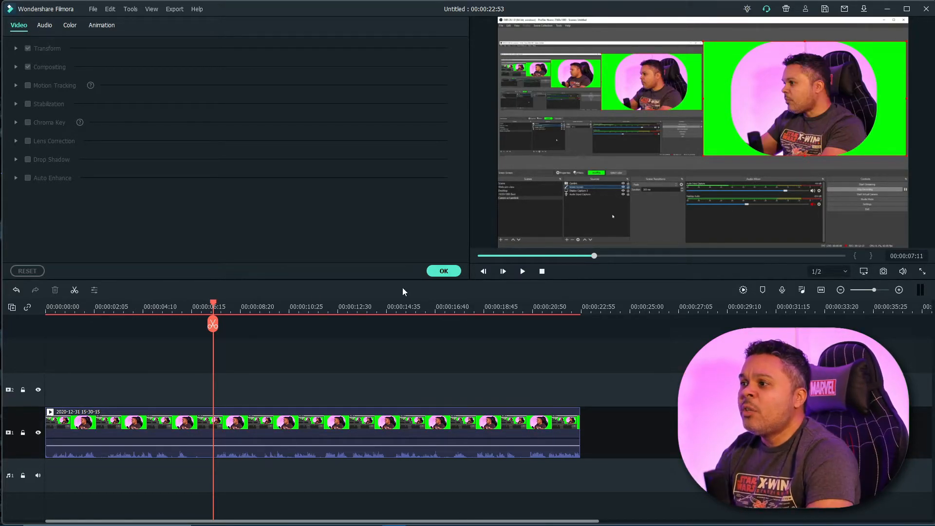
pyautogui.click(439, 273)
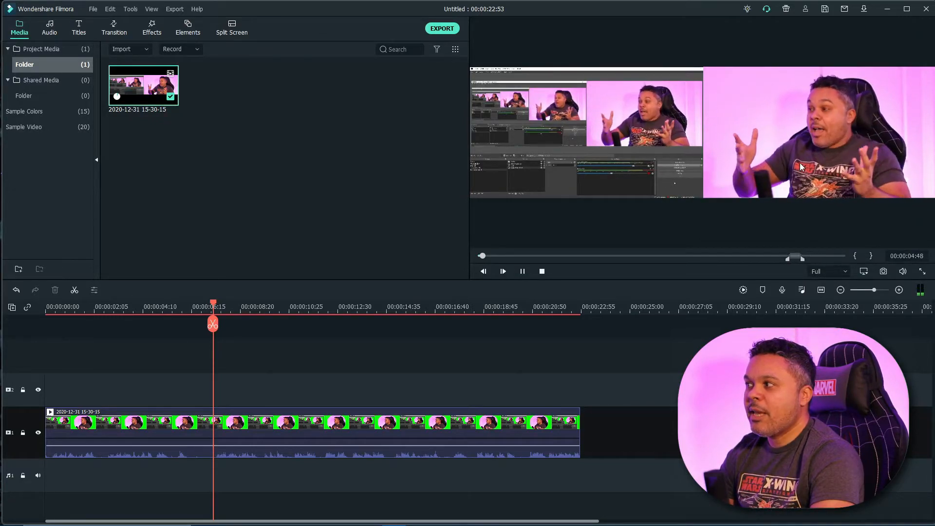
# Step: Add the same marked section on the track above, aligned with the cropped clip, and mute the lower clip
pyautogui.moveTo(799, 181); pyautogui.dragTo(53, 411)
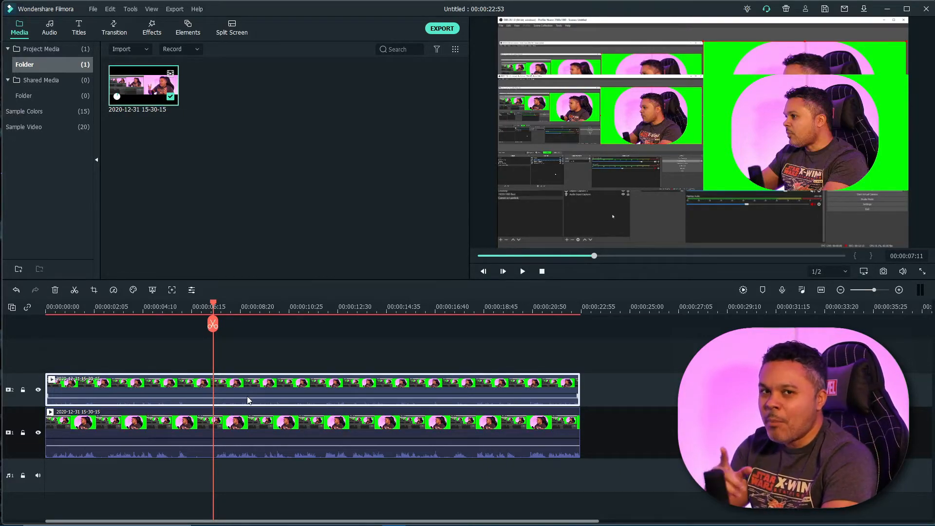
pyautogui.rightClick(239, 442)
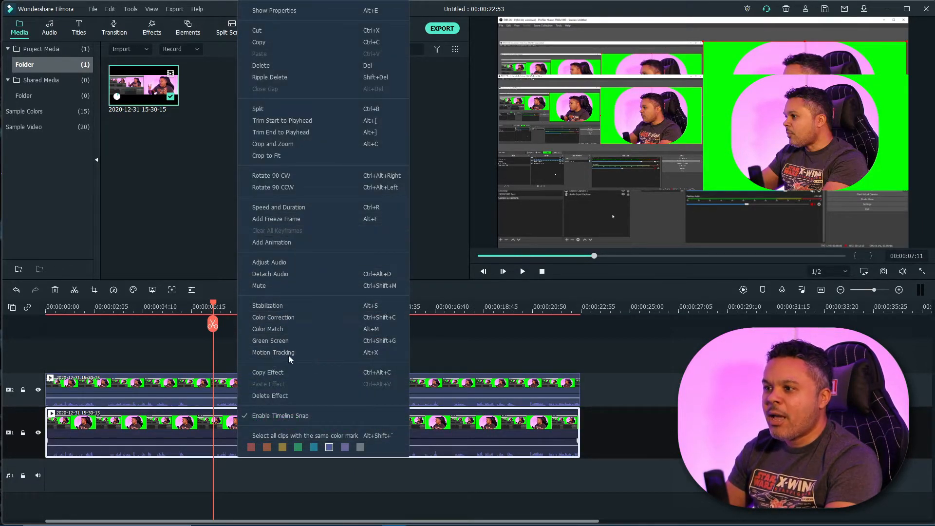
pyautogui.click(271, 284)
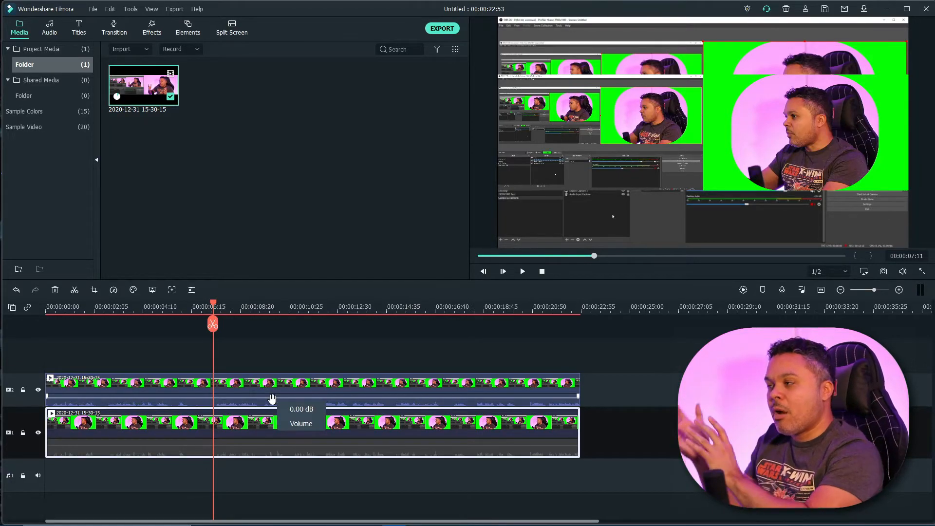
# Step: Crop the upper track's clip to its webcam half using a custom ratio of 1920 x 1080
pyautogui.rightClick(281, 390)
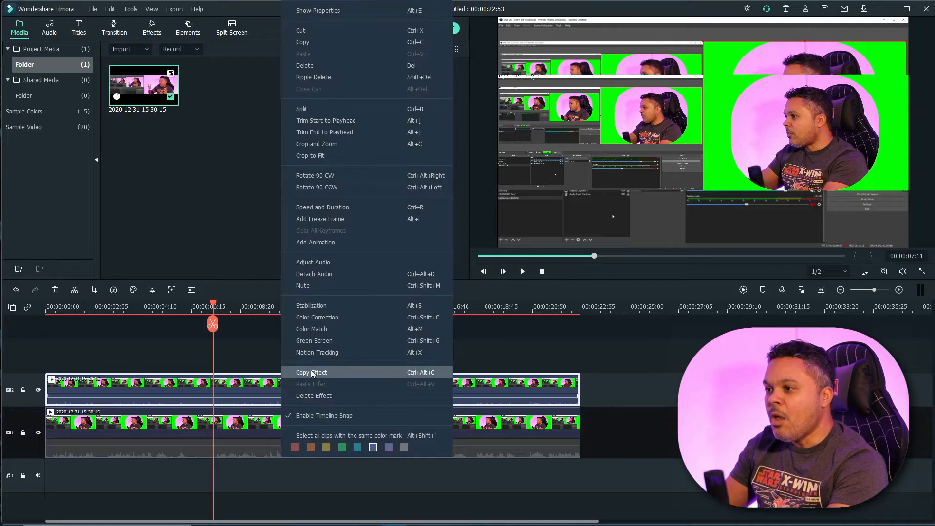
pyautogui.click(356, 145)
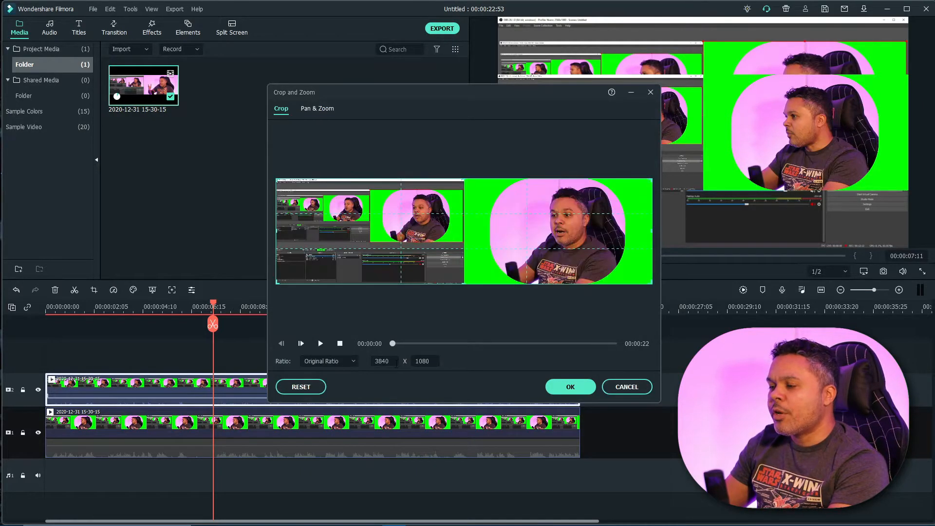
pyautogui.moveTo(389, 361); pyautogui.dragTo(375, 361)
pyautogui.write('1920')
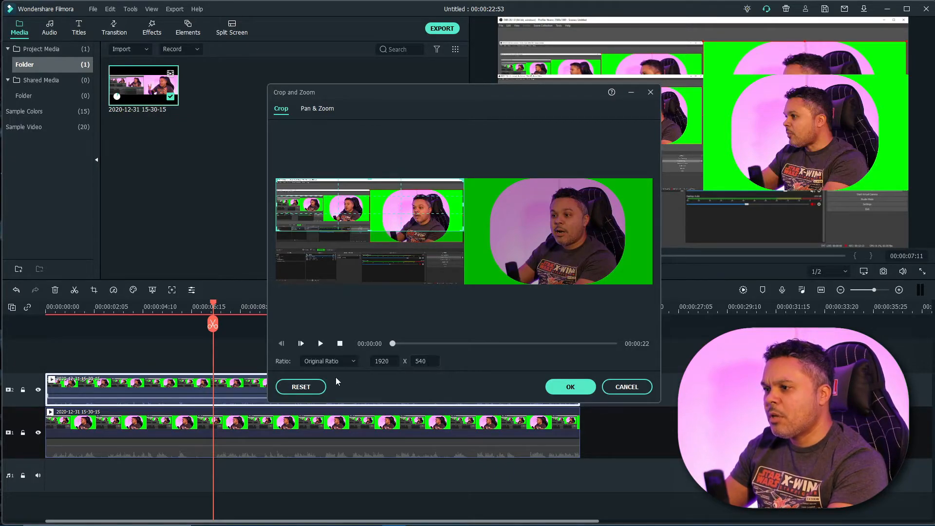
pyautogui.click(353, 361)
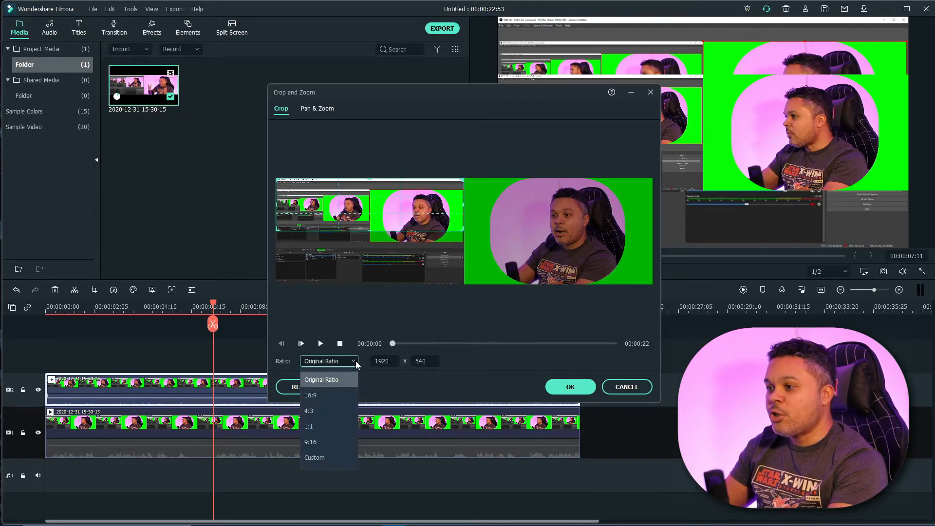
pyautogui.click(313, 457)
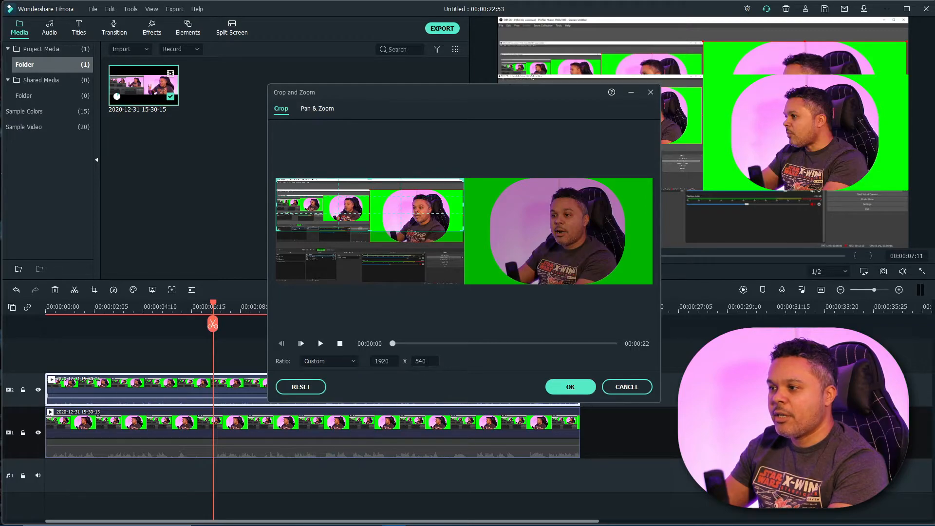
pyautogui.doubleClick(420, 361)
pyautogui.write('10')
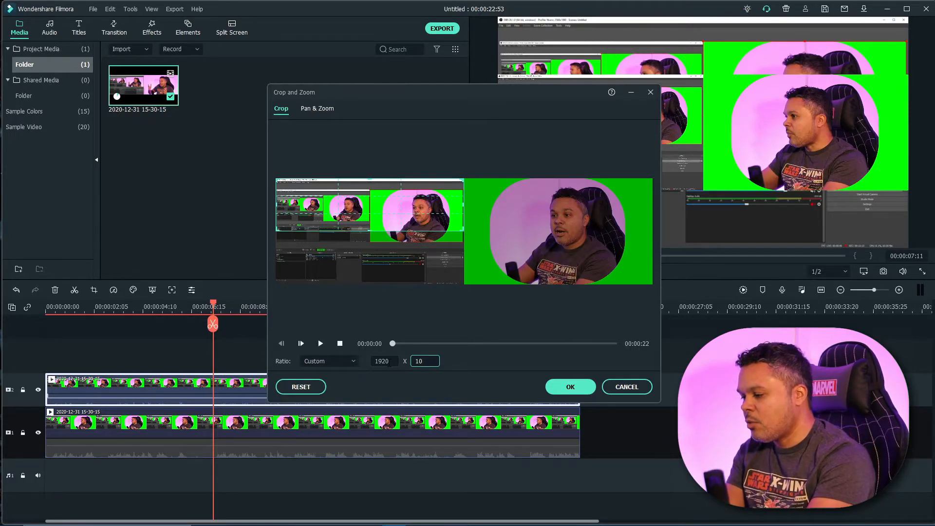
pyautogui.write('80')
pyautogui.click(371, 237)
pyautogui.moveTo(366, 238); pyautogui.dragTo(556, 248)
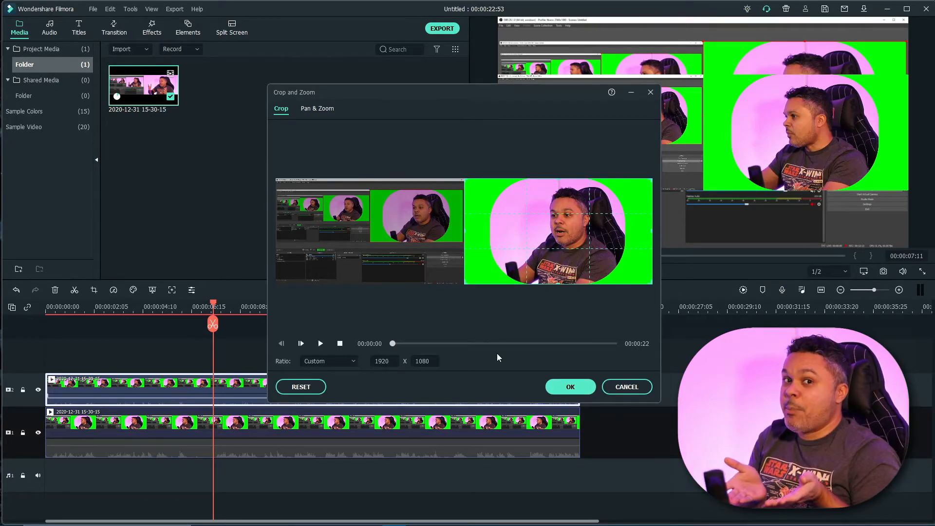
pyautogui.click(558, 387)
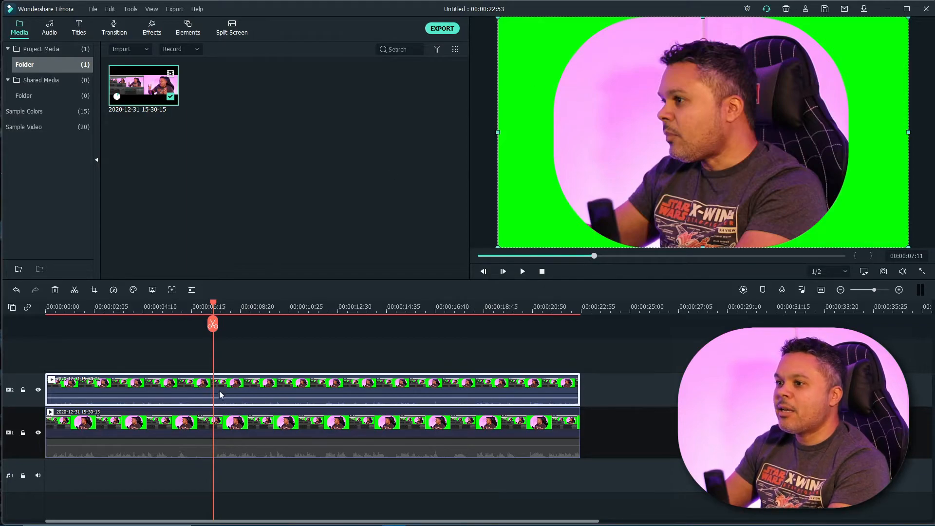
# Step: Scale the upper webcam clip to about 30% and place it in the frame's lower-right corner, at about X 271, Y -140
pyautogui.doubleClick(258, 387)
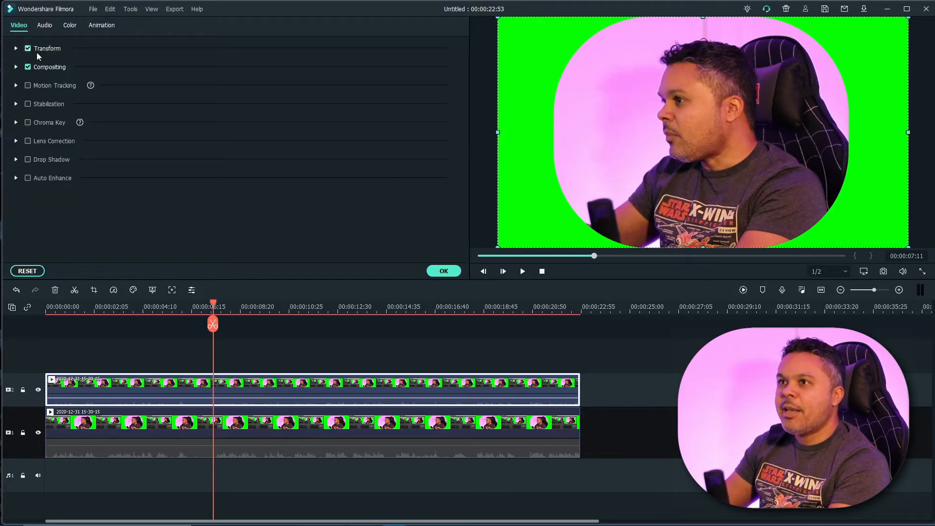
pyautogui.click(16, 48)
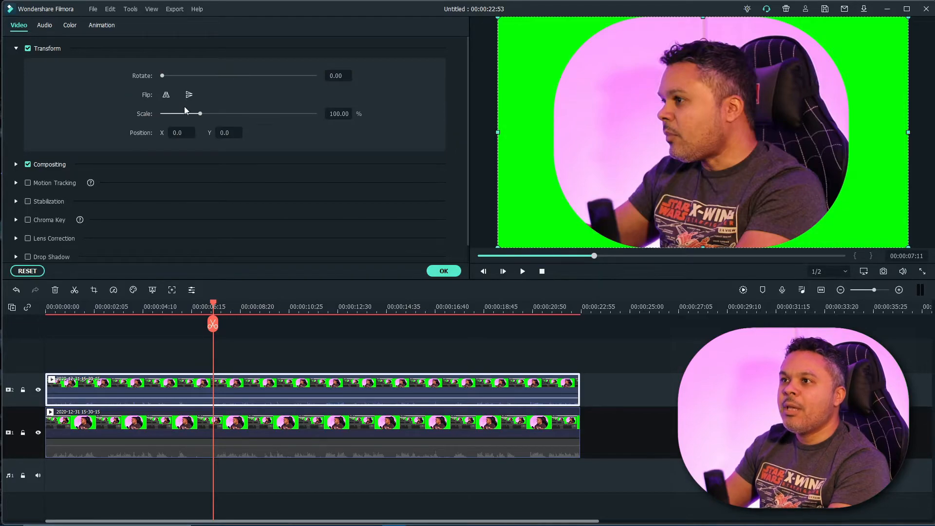
pyautogui.moveTo(195, 113); pyautogui.dragTo(193, 114)
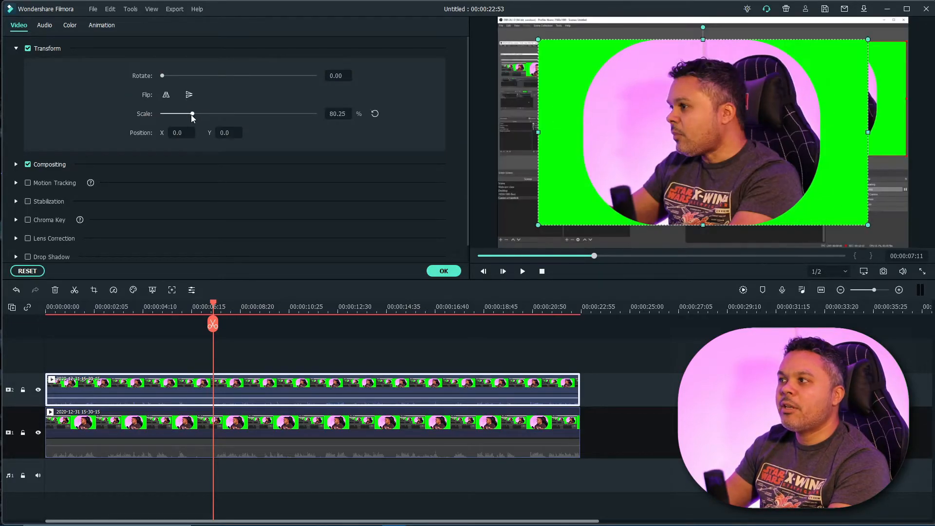
pyautogui.click(187, 114)
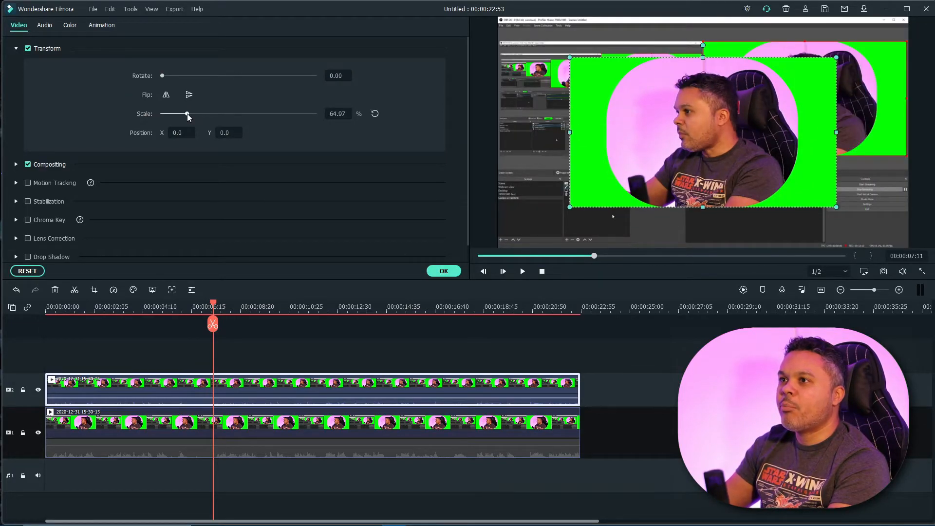
pyautogui.click(182, 113)
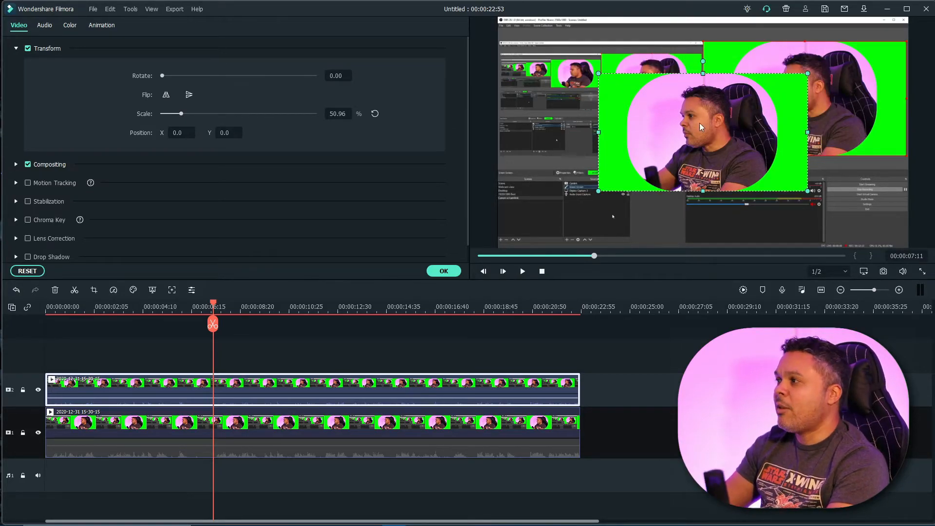
pyautogui.moveTo(706, 132); pyautogui.dragTo(787, 164)
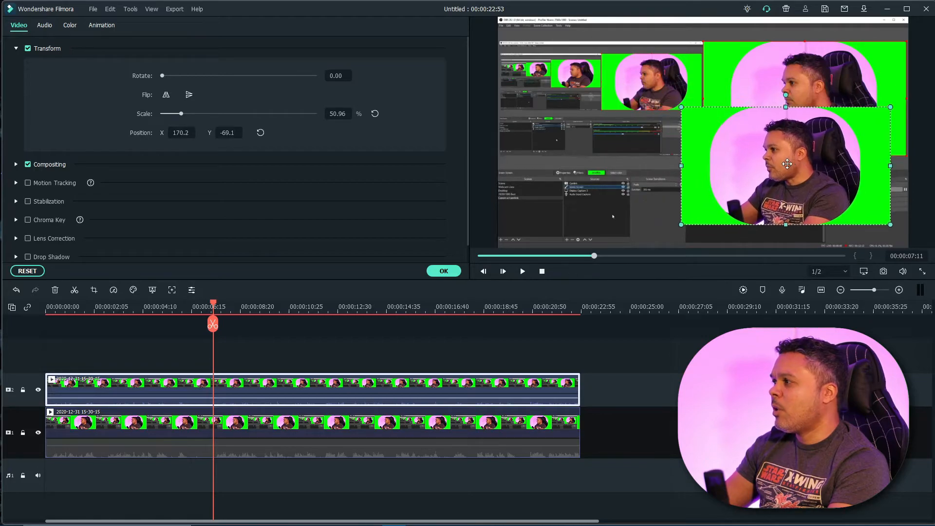
pyautogui.moveTo(690, 113); pyautogui.dragTo(768, 165)
pyautogui.moveTo(829, 186); pyautogui.dragTo(834, 197)
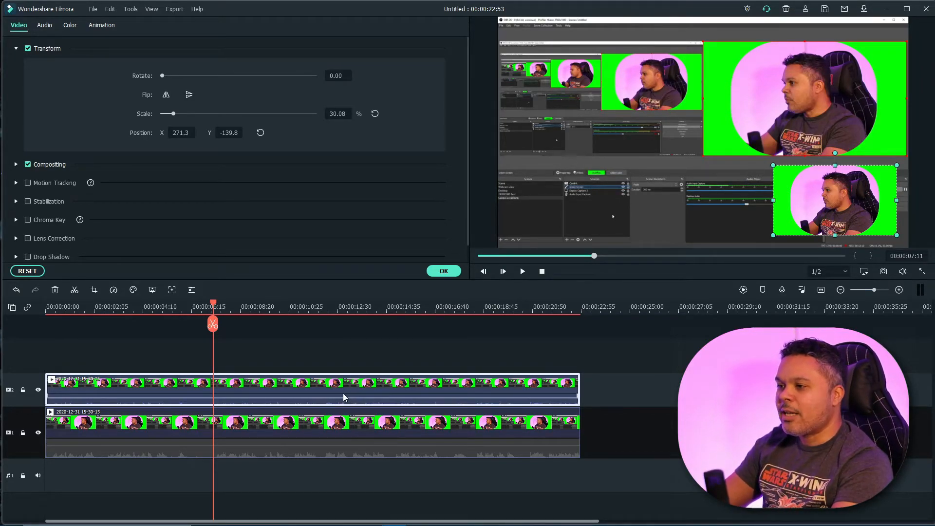
# Step: Apply the Green Screen effect to the webcam clip on the upper track
pyautogui.click(289, 411)
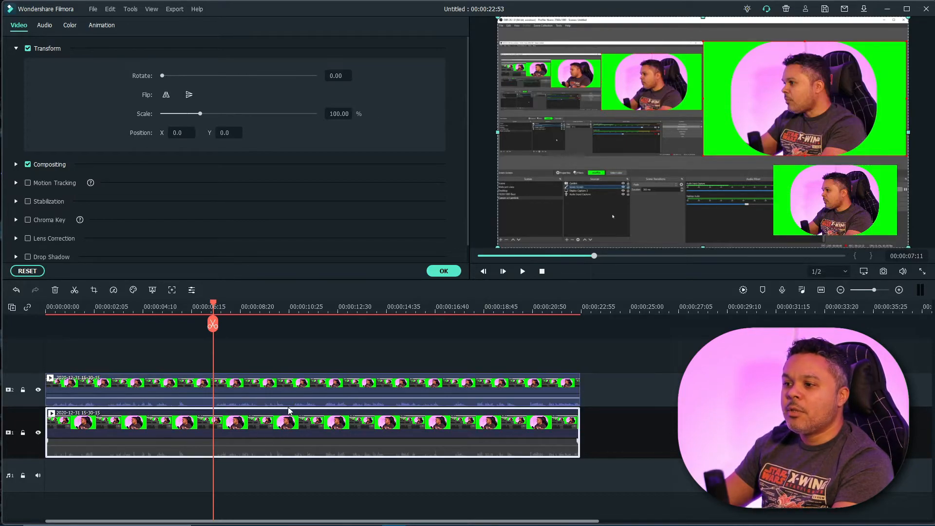
pyautogui.click(292, 394)
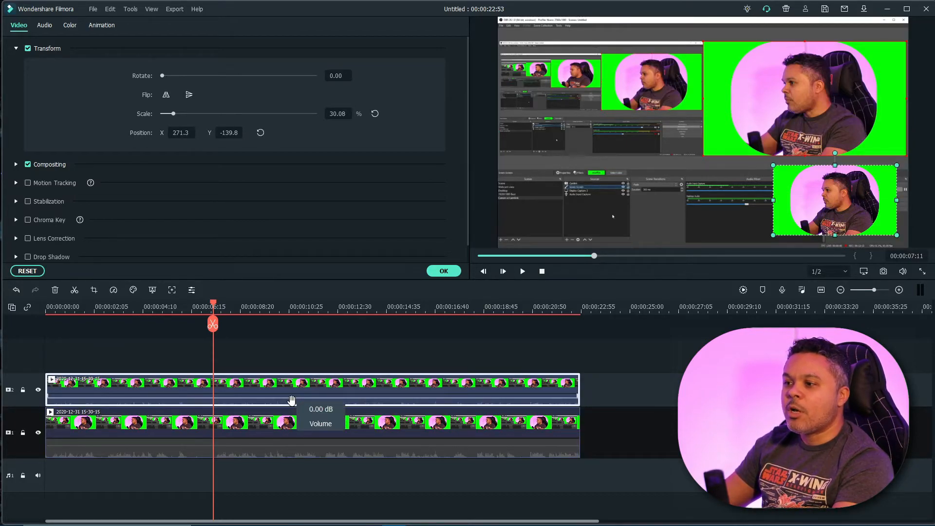
pyautogui.rightClick(297, 393)
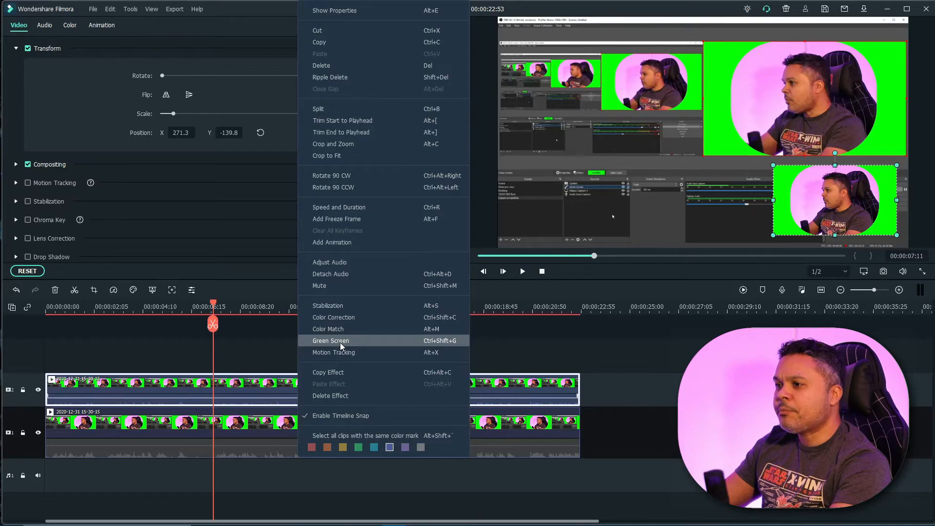
pyautogui.click(339, 342)
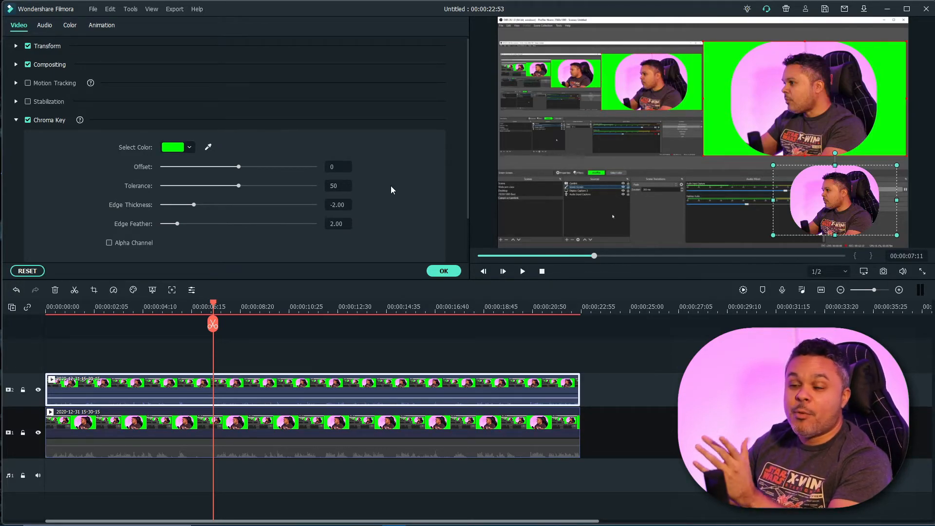
# Step: Set the webcam clip's chroma key colour to pure green #00ff00 with an offset of 2
pyautogui.click(189, 148)
pyautogui.click(292, 146)
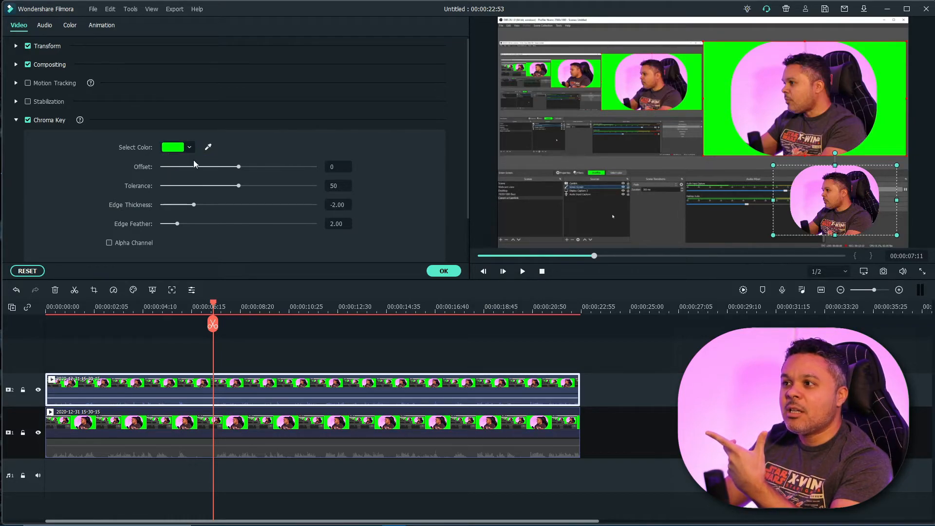
pyautogui.click(189, 148)
pyautogui.click(191, 217)
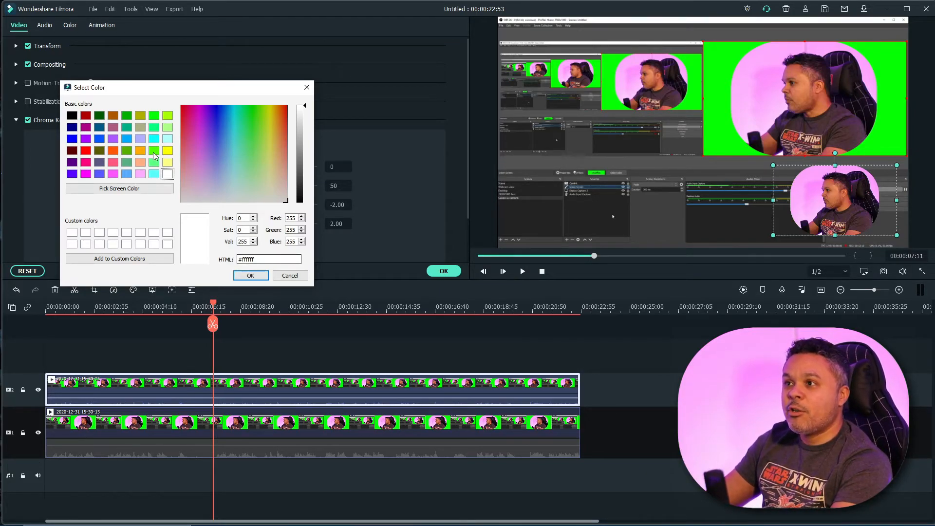
pyautogui.click(154, 116)
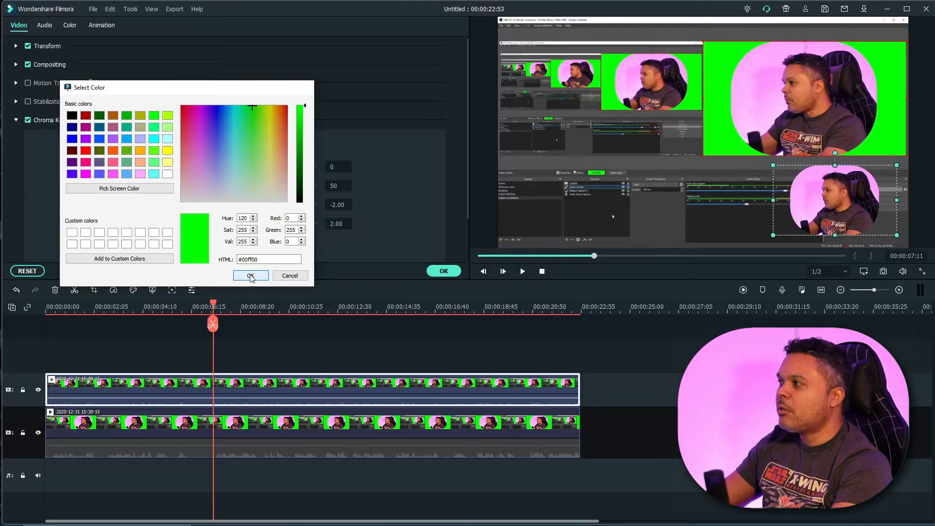
pyautogui.click(251, 276)
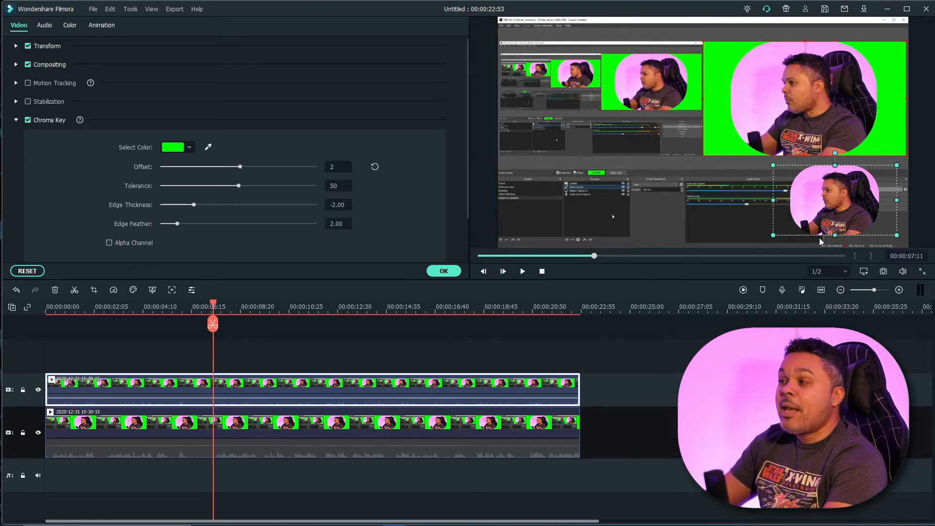
# Step: Try several positions for the keyed webcam overlay, leaving it slightly inward from the frame's lower-right corner
pyautogui.moveTo(847, 200)
pyautogui.mouseDown()
pyautogui.moveTo(695, 203)
pyautogui.moveTo(854, 196)
pyautogui.mouseUp()
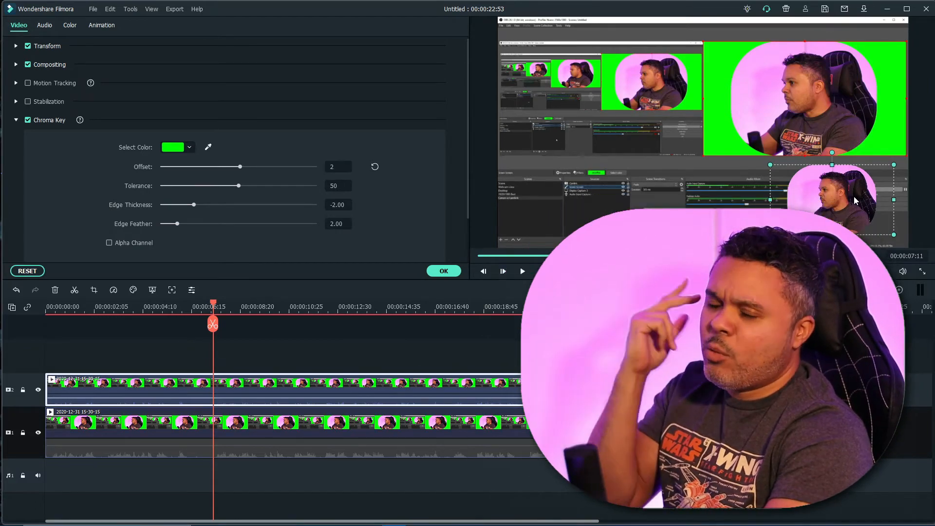
pyautogui.moveTo(854, 197)
pyautogui.mouseDown()
pyautogui.moveTo(823, 205)
pyautogui.moveTo(867, 202)
pyautogui.moveTo(880, 213)
pyautogui.moveTo(879, 205)
pyautogui.moveTo(851, 215)
pyautogui.moveTo(808, 209)
pyautogui.moveTo(847, 207)
pyautogui.mouseUp()
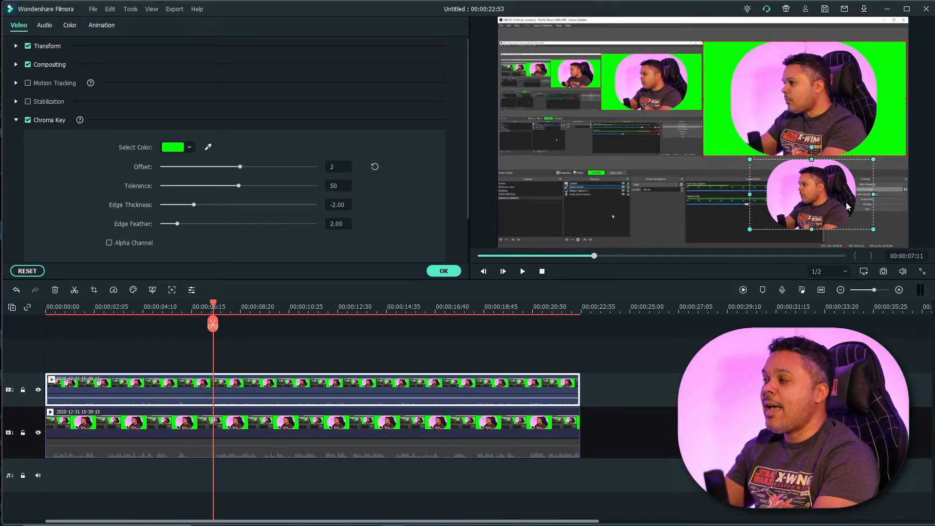
pyautogui.moveTo(844, 204); pyautogui.dragTo(851, 204)
pyautogui.moveTo(859, 204); pyautogui.dragTo(868, 203)
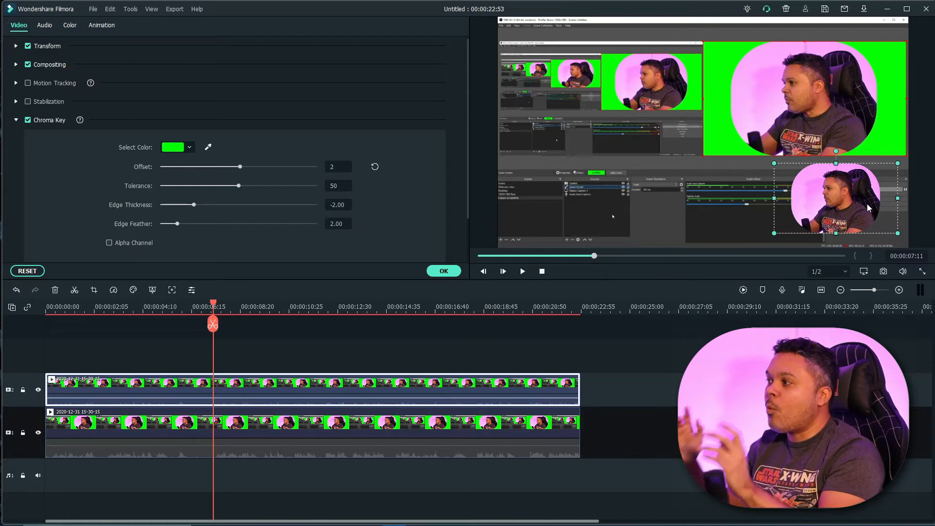
pyautogui.moveTo(867, 207); pyautogui.dragTo(869, 209)
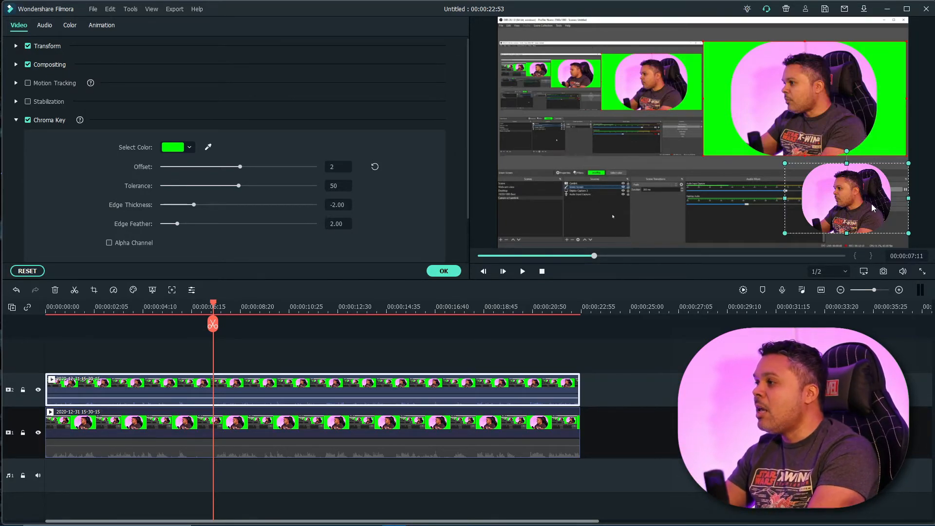
pyautogui.moveTo(871, 204); pyautogui.dragTo(870, 142)
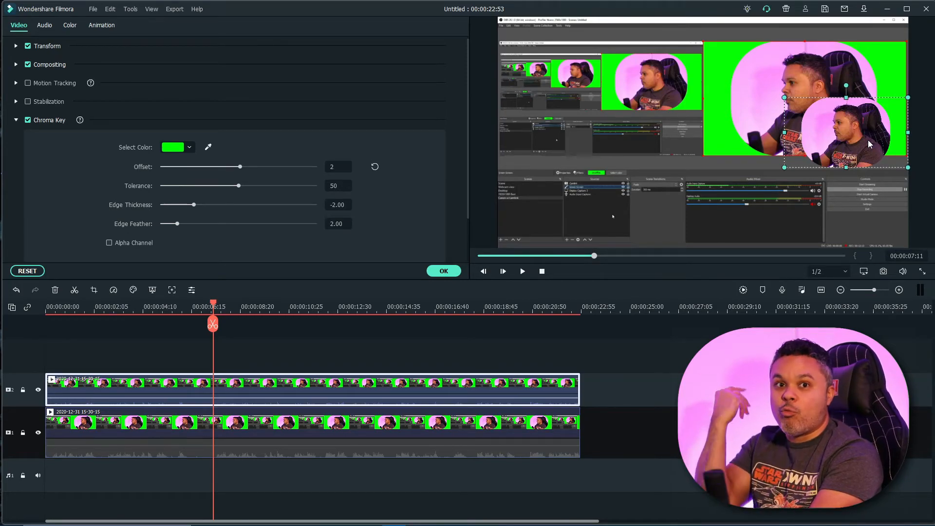
pyautogui.moveTo(867, 140); pyautogui.dragTo(841, 199)
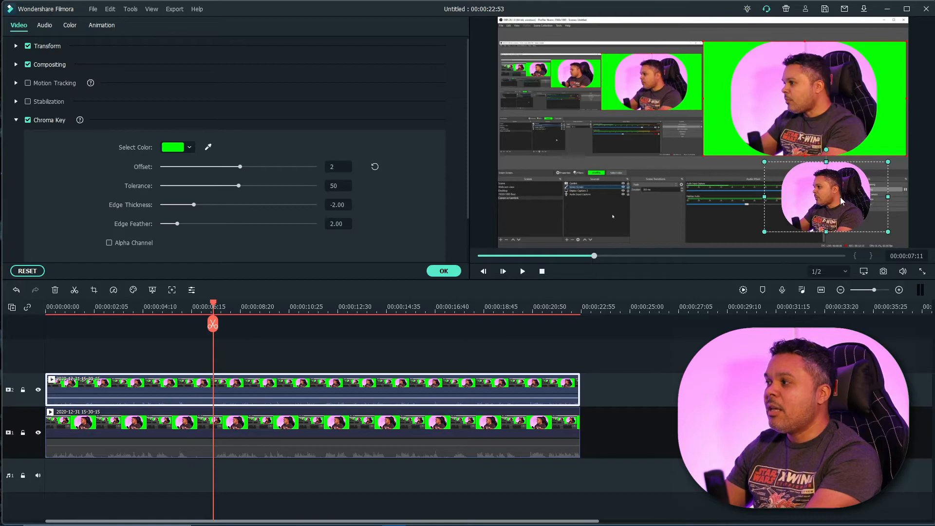
# Step: Return the playhead to the start of the timeline and render the preview
pyautogui.moveTo(213, 304); pyautogui.dragTo(27, 307)
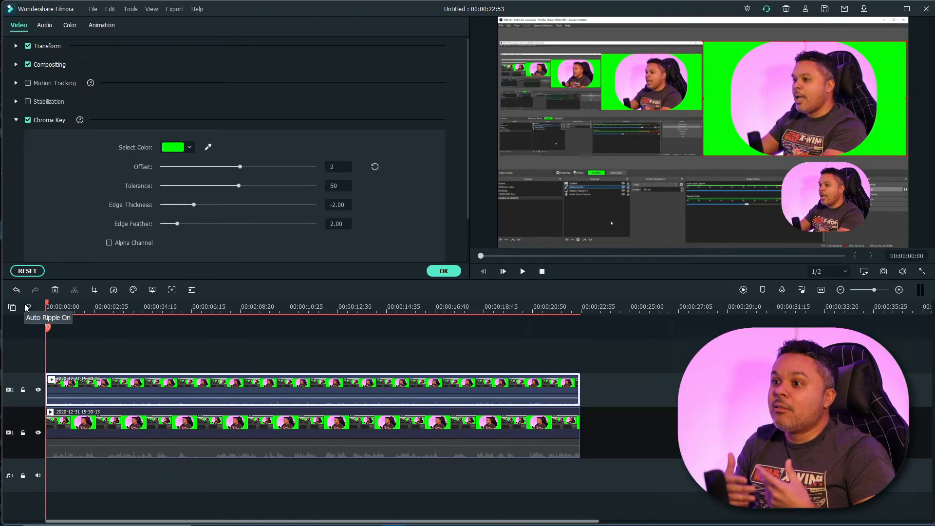
pyautogui.click(744, 290)
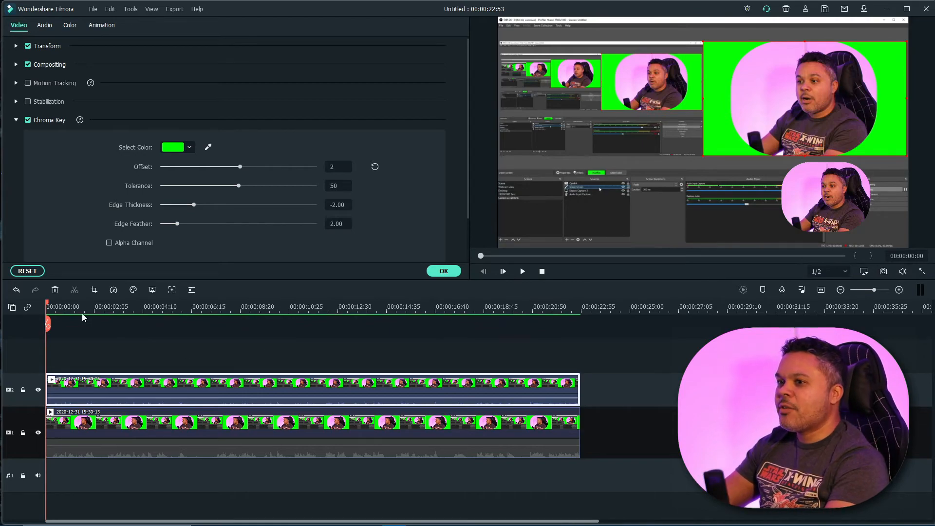
# Step: Split the clips on both tracks together at three points, the first at 00:00:00:33 and the last at 00:00:02:00
pyautogui.moveTo(49, 306)
pyautogui.mouseDown()
pyautogui.moveTo(188, 306)
pyautogui.moveTo(48, 306)
pyautogui.moveTo(63, 309)
pyautogui.mouseUp()
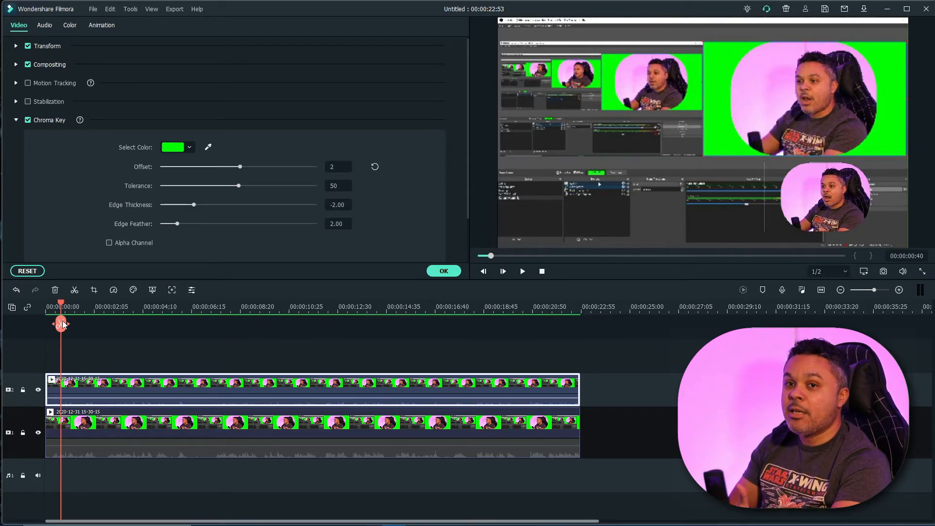
pyautogui.click(63, 324)
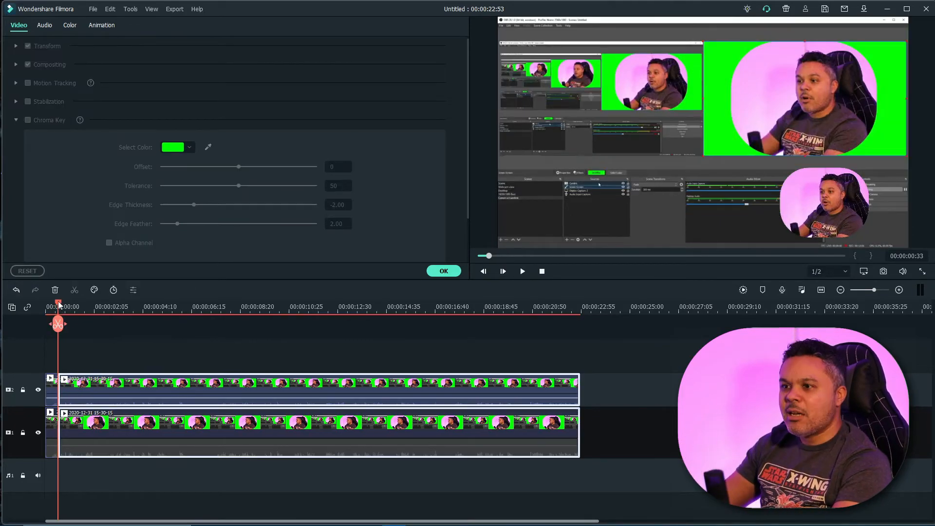
pyautogui.moveTo(59, 305); pyautogui.dragTo(92, 306)
pyautogui.click(76, 325)
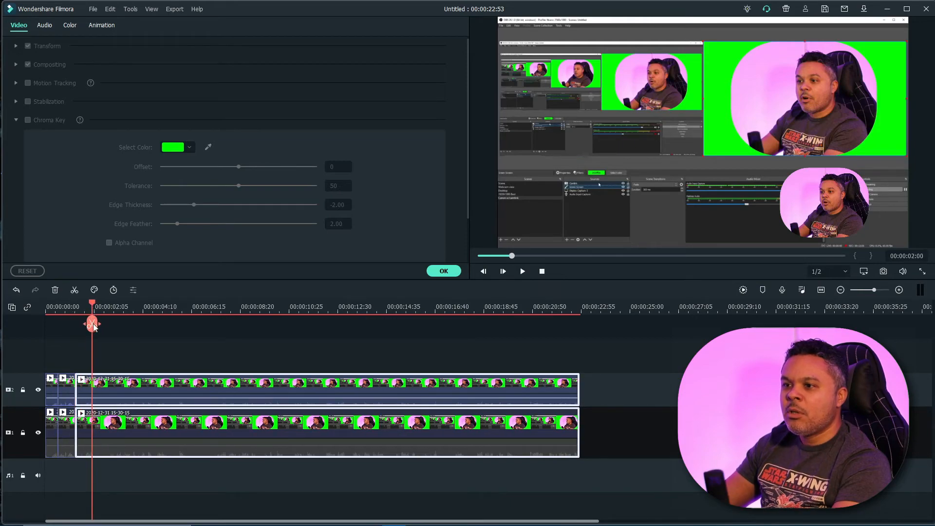
pyautogui.click(92, 323)
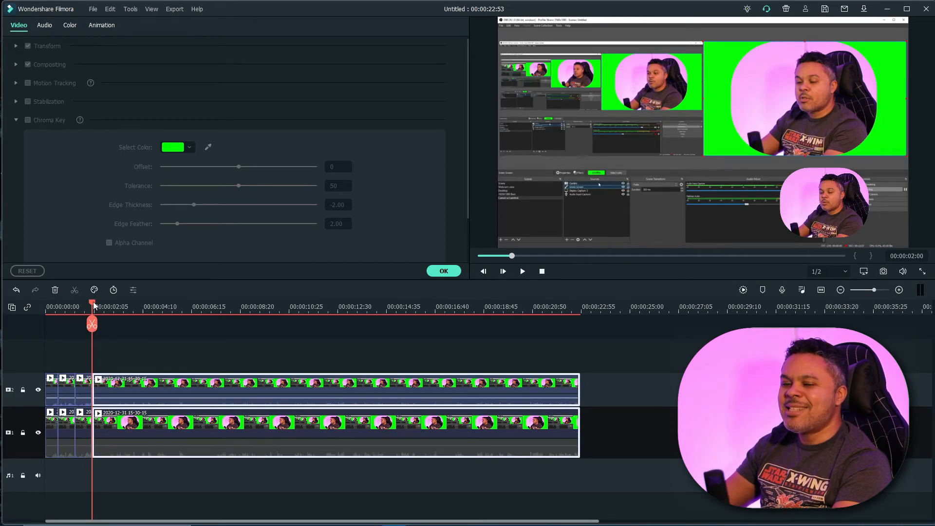
# Step: Move the webcam overlay in the second short segment of the upper track to the lower middle of the frame
pyautogui.moveTo(91, 305); pyautogui.dragTo(50, 305)
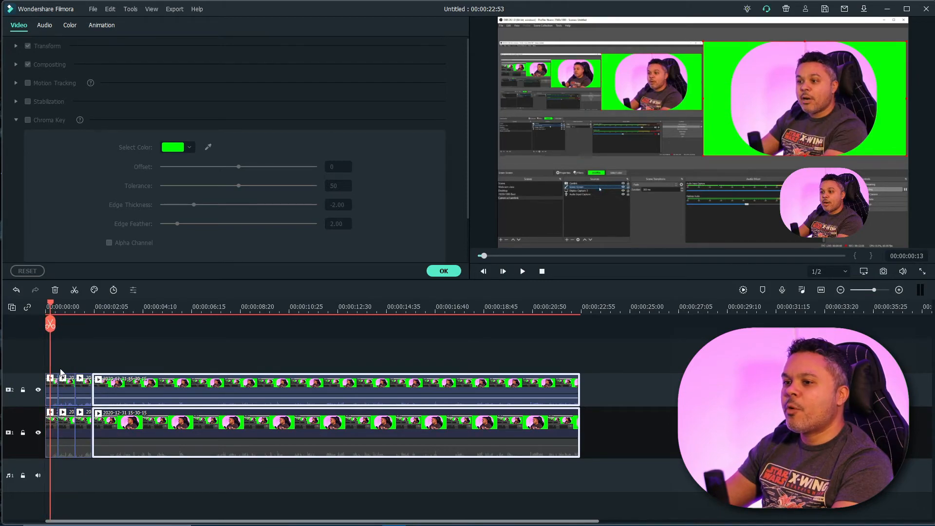
pyautogui.click(54, 387)
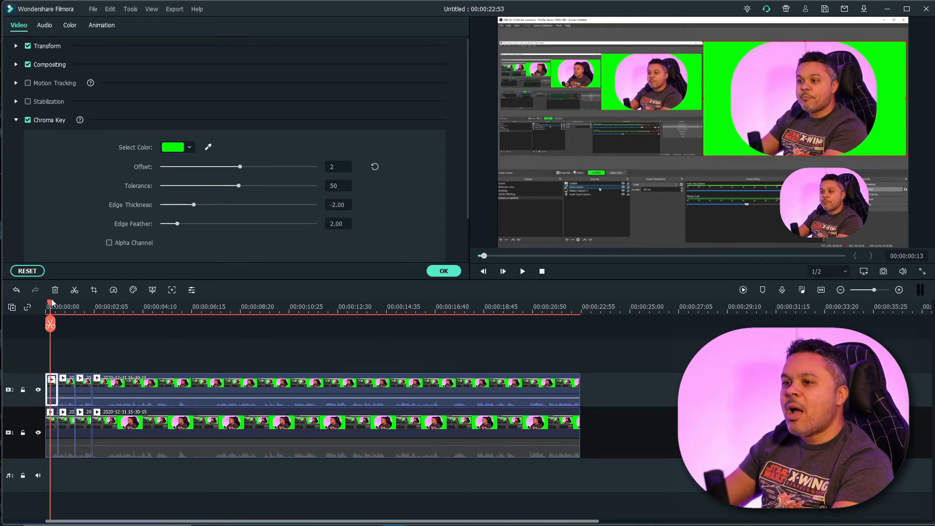
pyautogui.moveTo(50, 306); pyautogui.dragTo(63, 307)
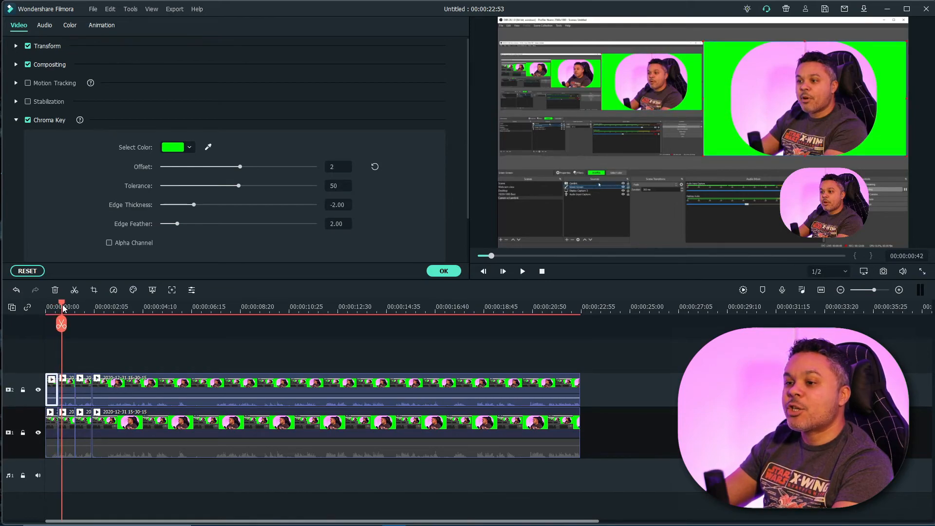
pyautogui.click(63, 387)
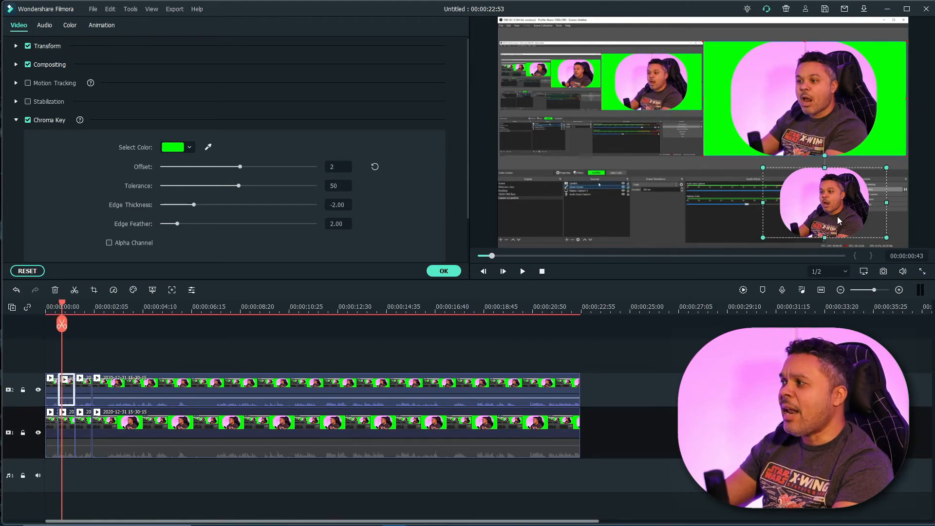
pyautogui.moveTo(837, 213); pyautogui.dragTo(697, 215)
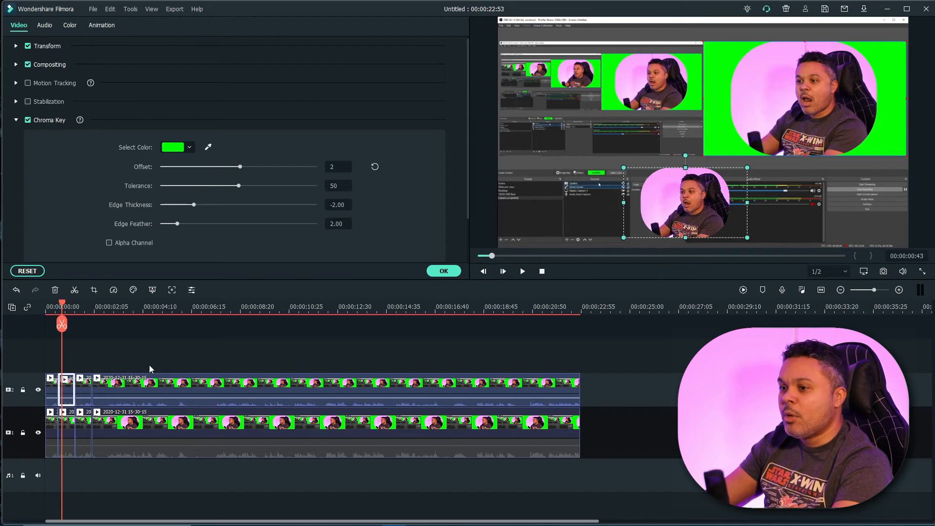
# Step: Advance the playhead to the third short segment and try shifting the webcam overlay slightly right and enlarging it from its upper-left corner
pyautogui.moveTo(64, 305); pyautogui.dragTo(79, 305)
pyautogui.moveTo(658, 212)
pyautogui.mouseDown()
pyautogui.moveTo(702, 213)
pyautogui.moveTo(677, 213)
pyautogui.mouseUp()
pyautogui.moveTo(643, 168); pyautogui.dragTo(579, 121)
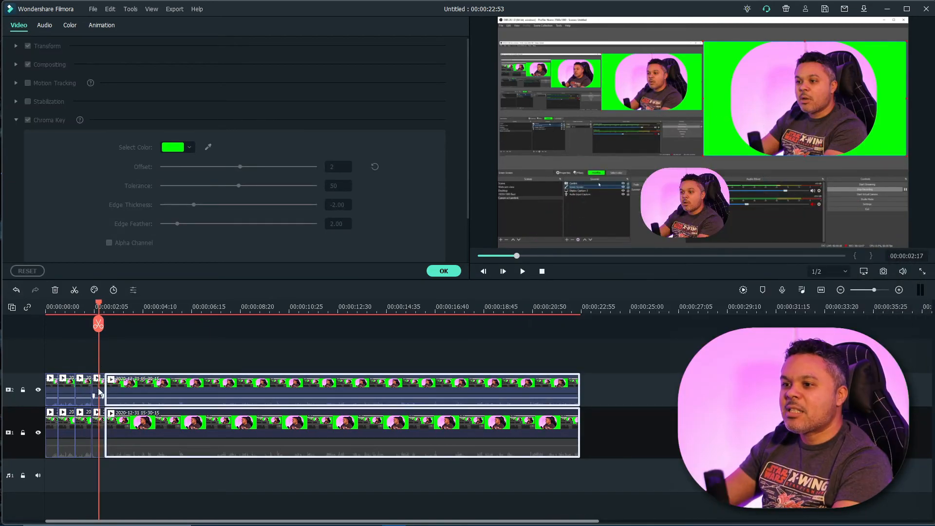
# Step: Move the fourth segment's webcam overlay to the lower middle of the frame and apply the Vortex Out preset animation to it
pyautogui.click(100, 392)
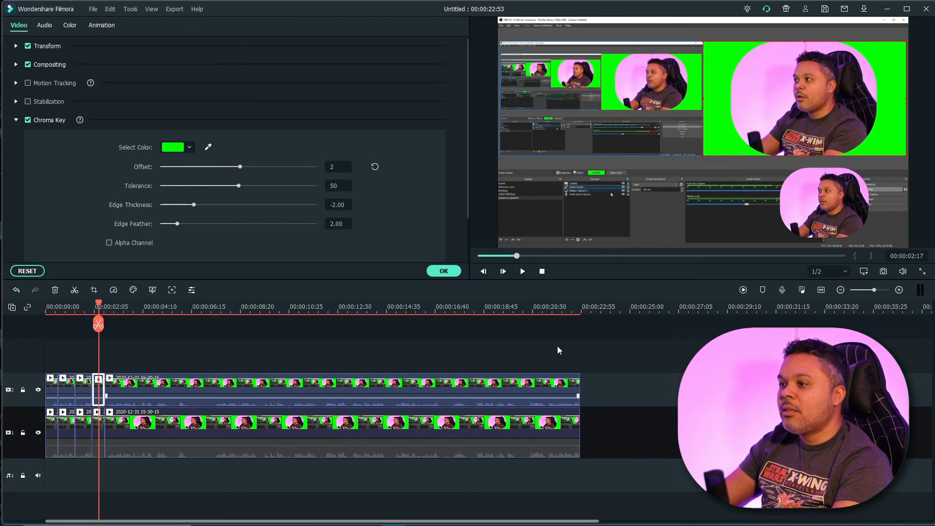
pyautogui.moveTo(843, 208); pyautogui.dragTo(684, 196)
pyautogui.click(100, 26)
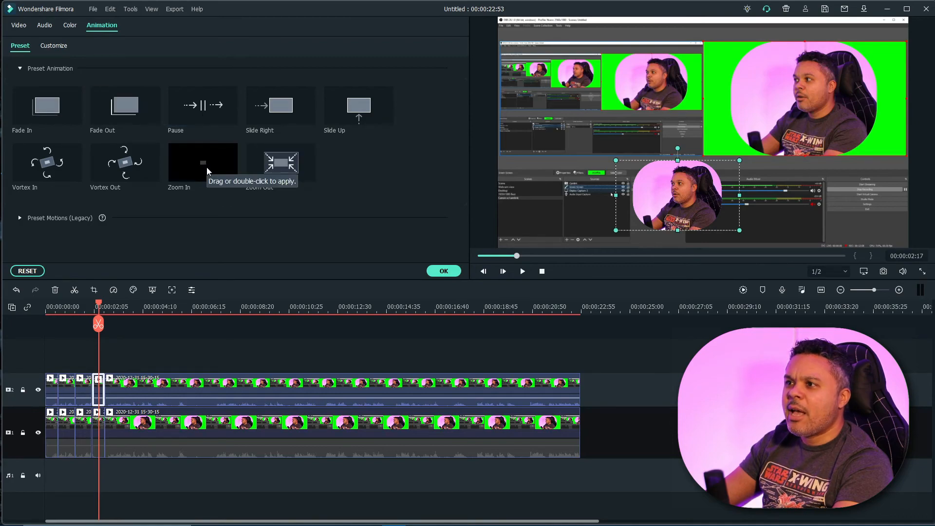
pyautogui.doubleClick(119, 184)
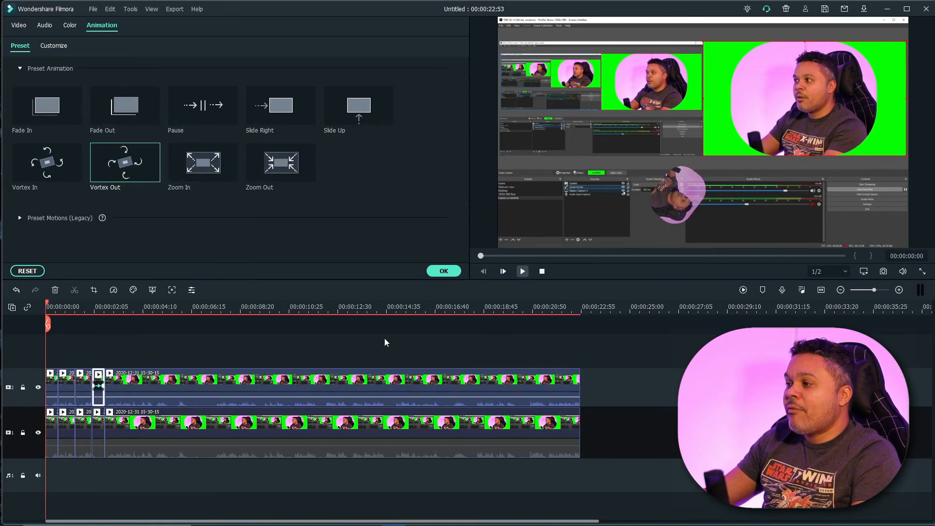
# Step: Play the edited timeline from the start to check the overlay changes, and hide the webcam track
pyautogui.press('space')
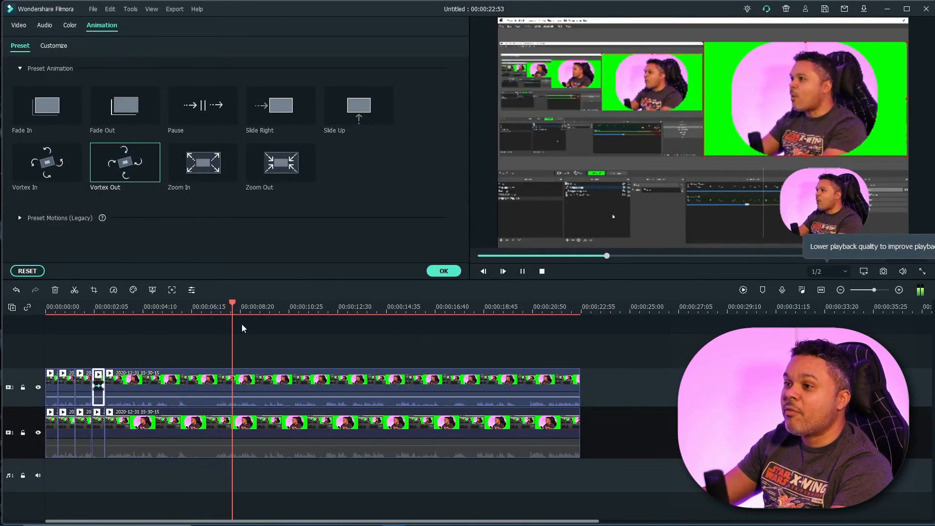
pyautogui.press('space')
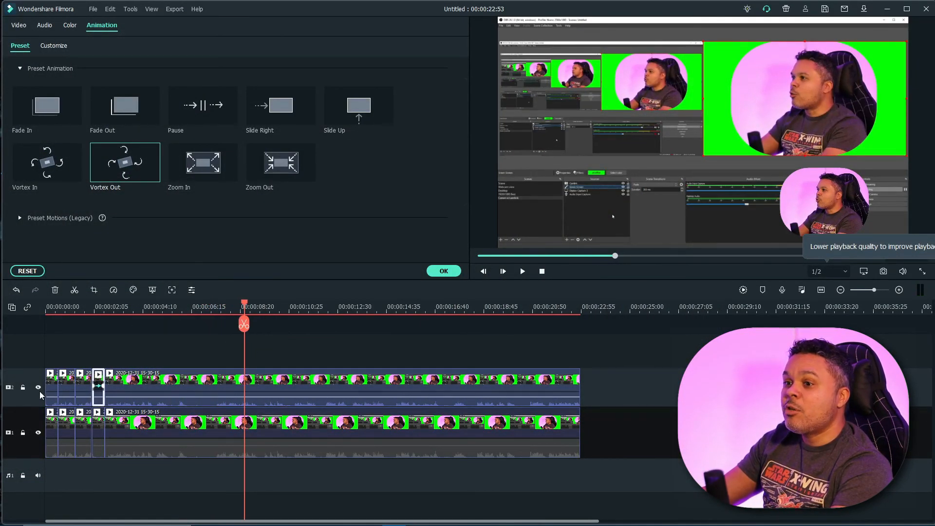
pyautogui.click(39, 388)
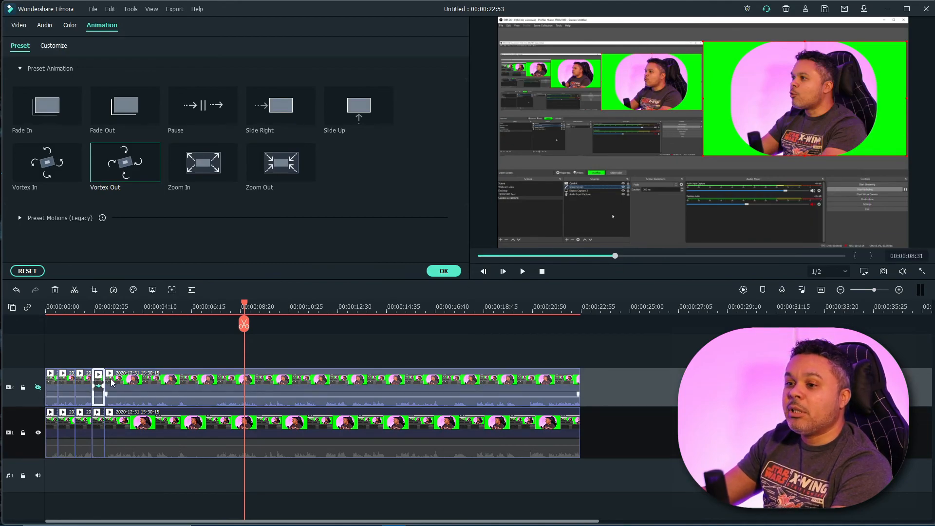